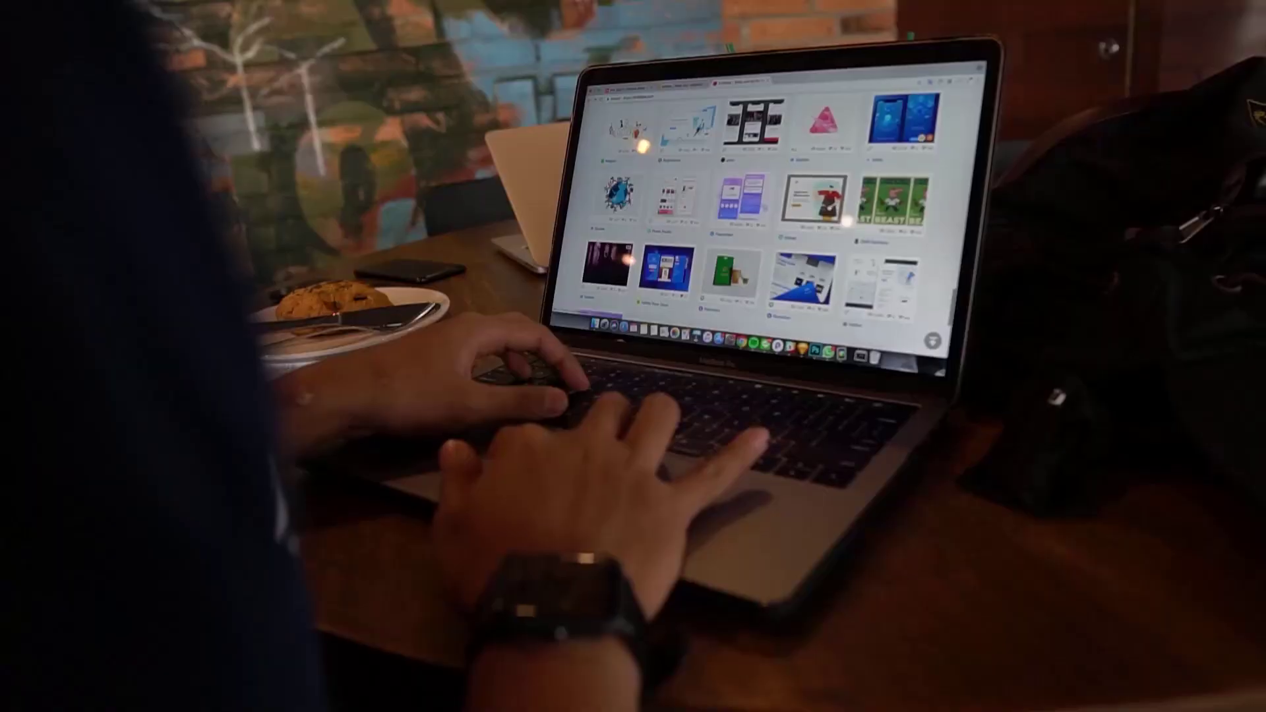
Open the Brave browser from the taskbar on a new tab.
{"action": "scroll", "coordinate": [765, 211], "scroll_direction": "down", "scroll_amount": 5}
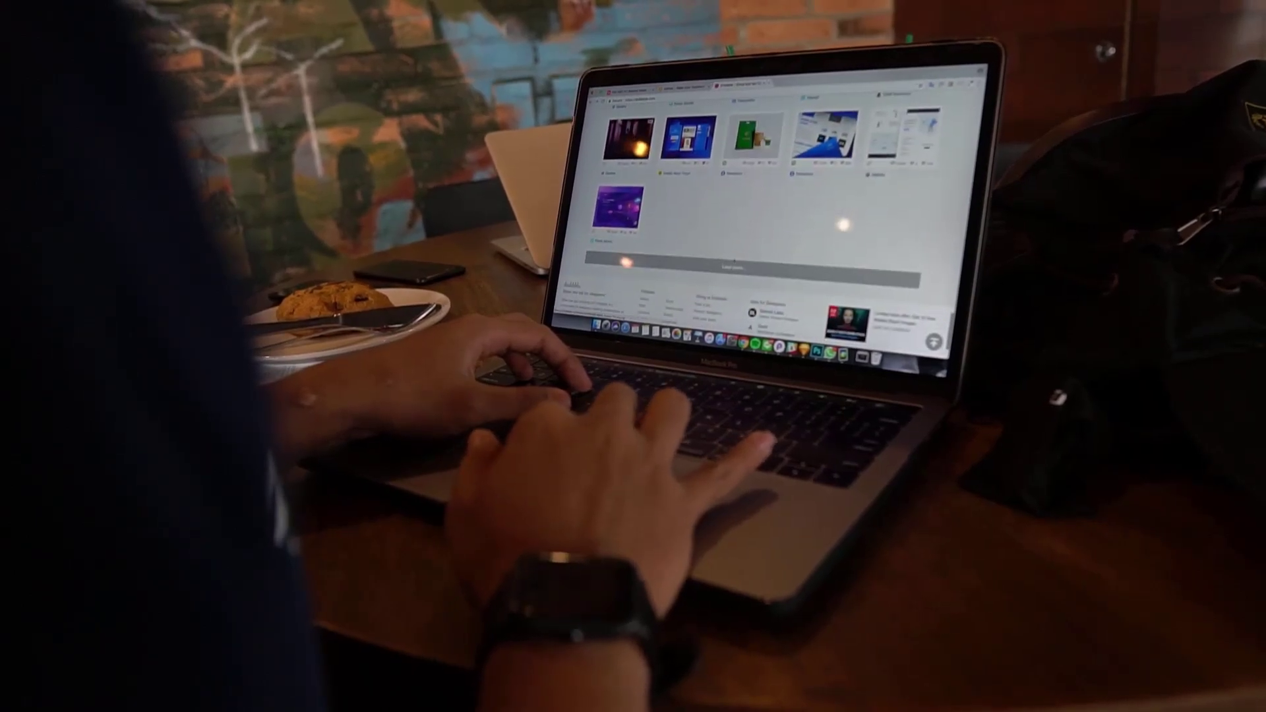
{"action": "left_click", "coordinate": [734, 267]}
{"action": "scroll", "coordinate": [765, 211], "scroll_direction": "up", "scroll_amount": 2}
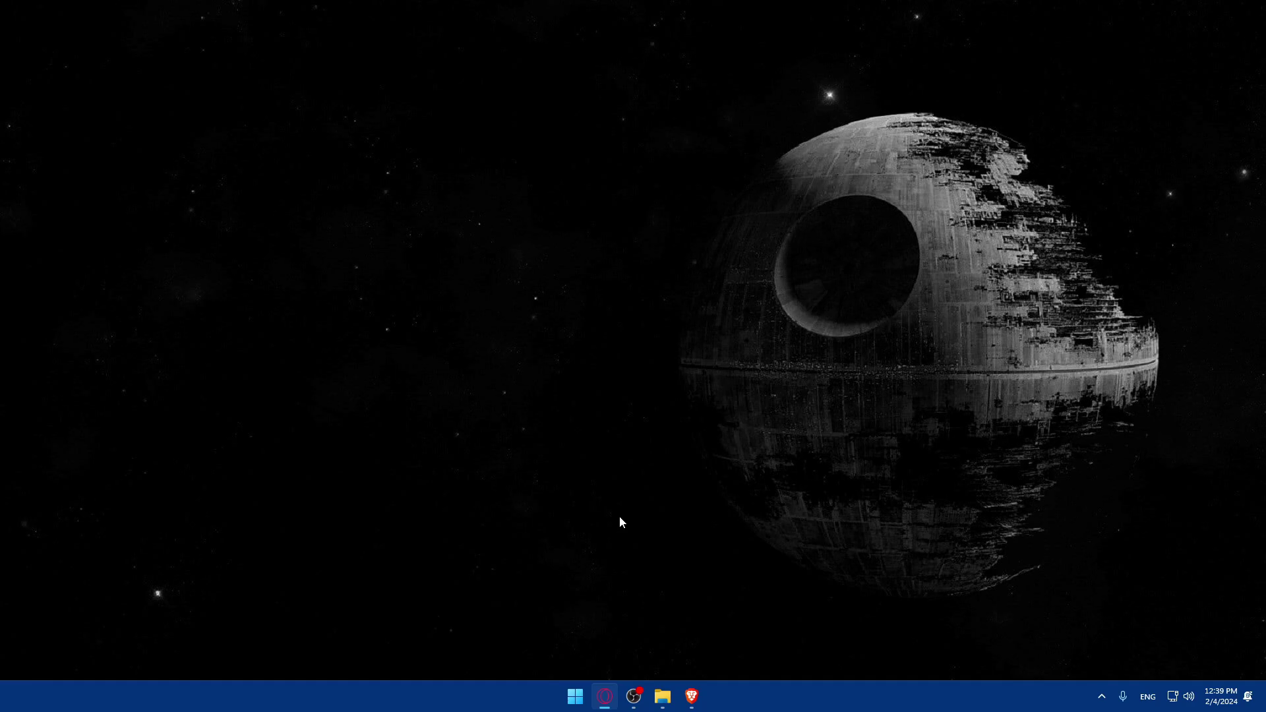
{"action": "left_click", "coordinate": [691, 697]}
{"action": "left_click", "coordinate": [691, 696]}
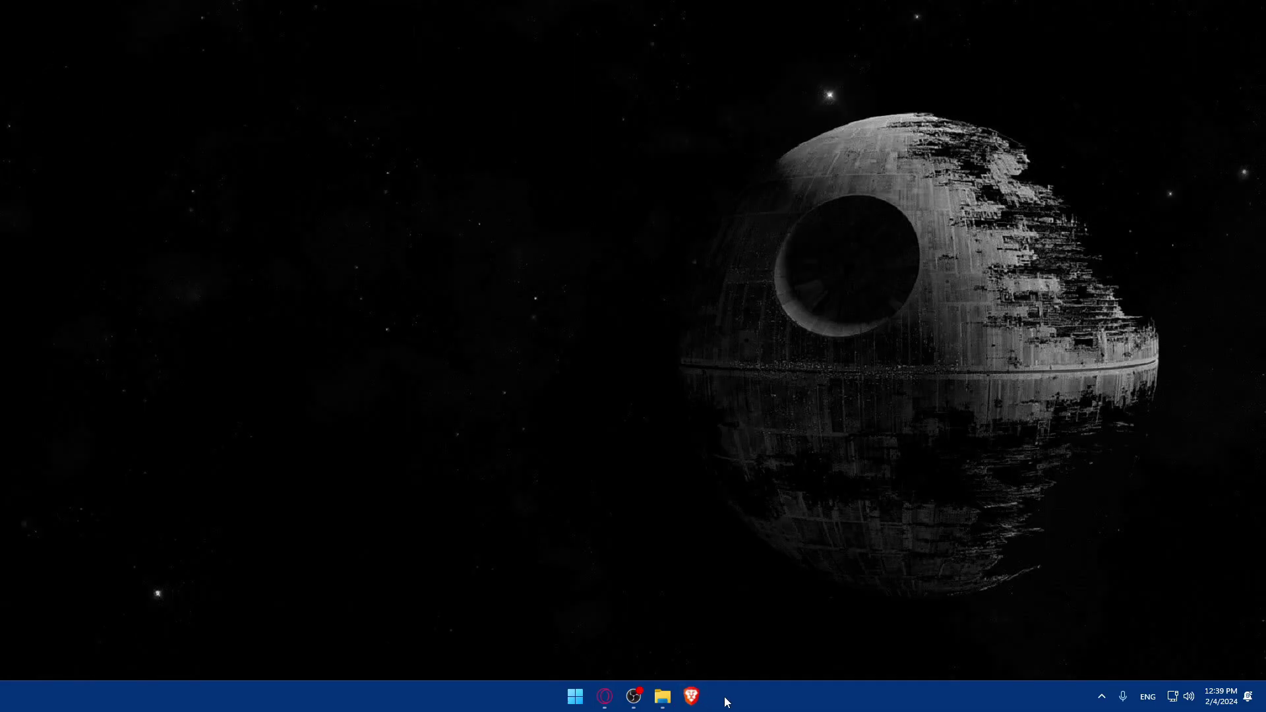
{"action": "left_click_drag", "start_coordinate": [691, 697], "coordinate": [665, 702]}
{"action": "left_click", "coordinate": [691, 698]}
{"action": "left_click", "coordinate": [624, 569]}
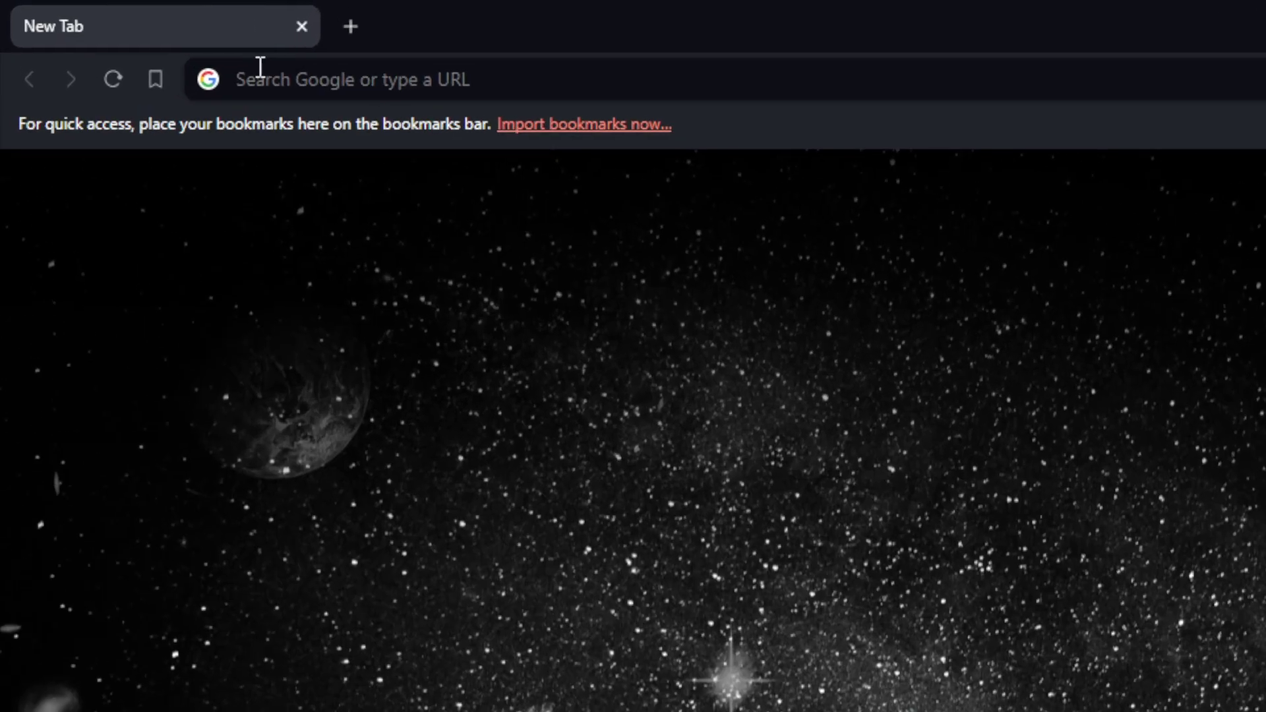
Load zapier.com from the address bar.
{"action": "left_click", "coordinate": [130, 34]}
{"action": "type", "text": "za"}
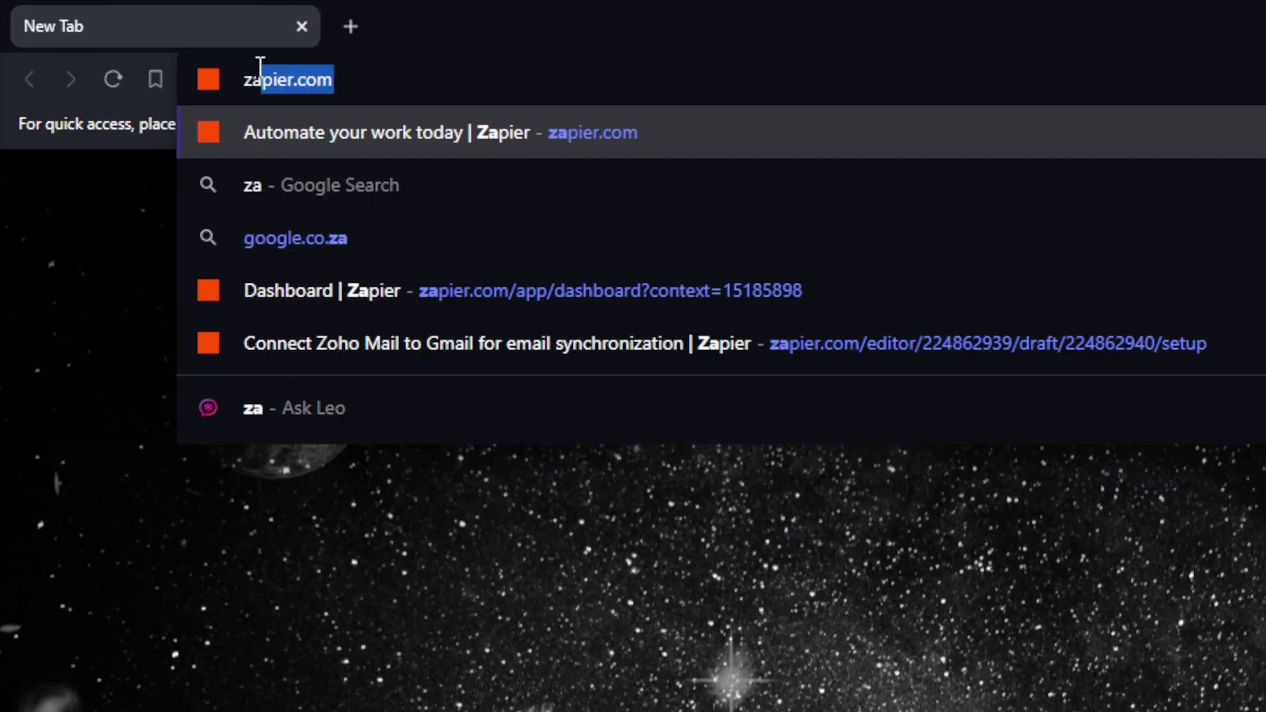
{"action": "type", "text": "pier"}
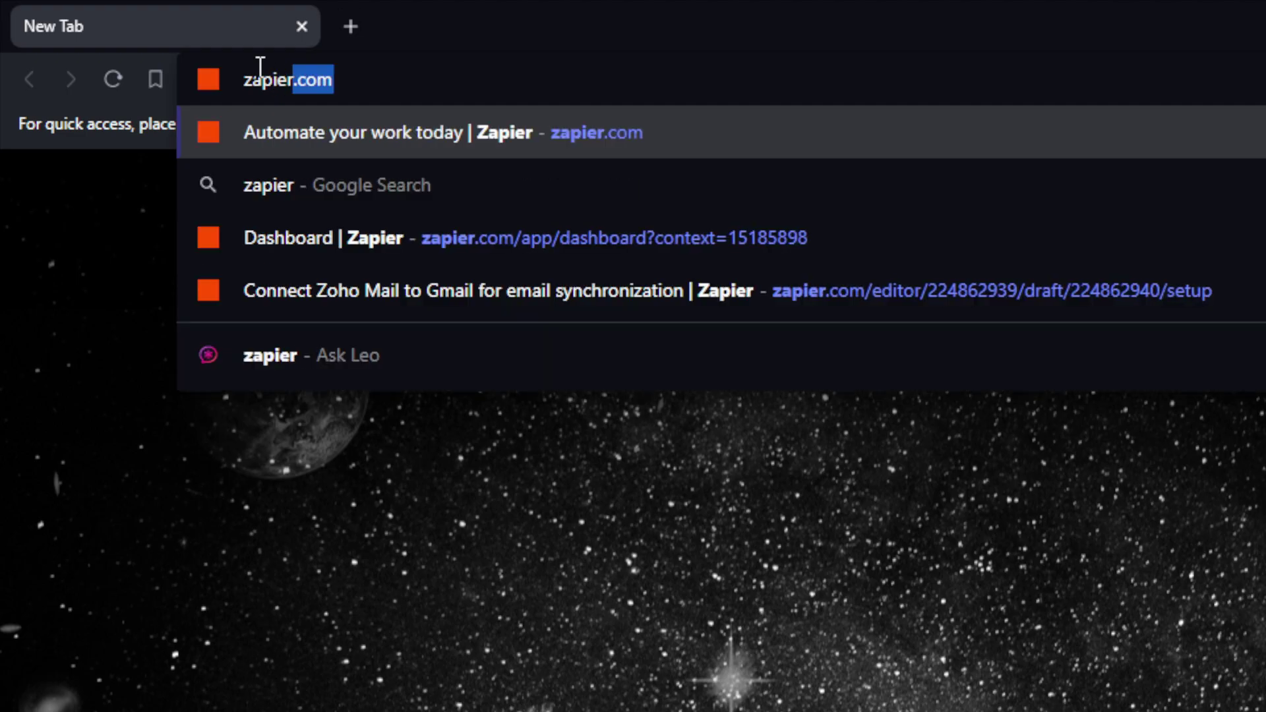
{"action": "type", "text": ".com"}
{"action": "key", "text": "Return"}
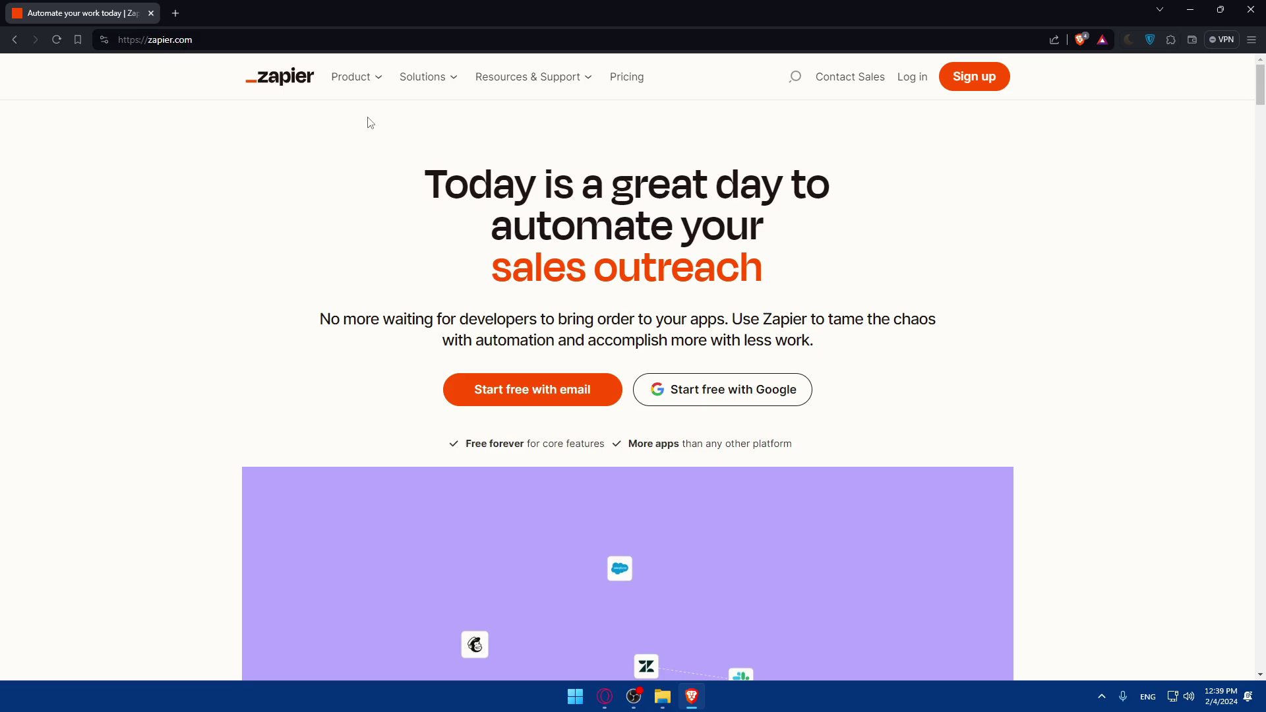
Scroll through the zapier.com homepage.
{"action": "scroll", "coordinate": [586, 215], "scroll_direction": "down", "scroll_amount": 15}
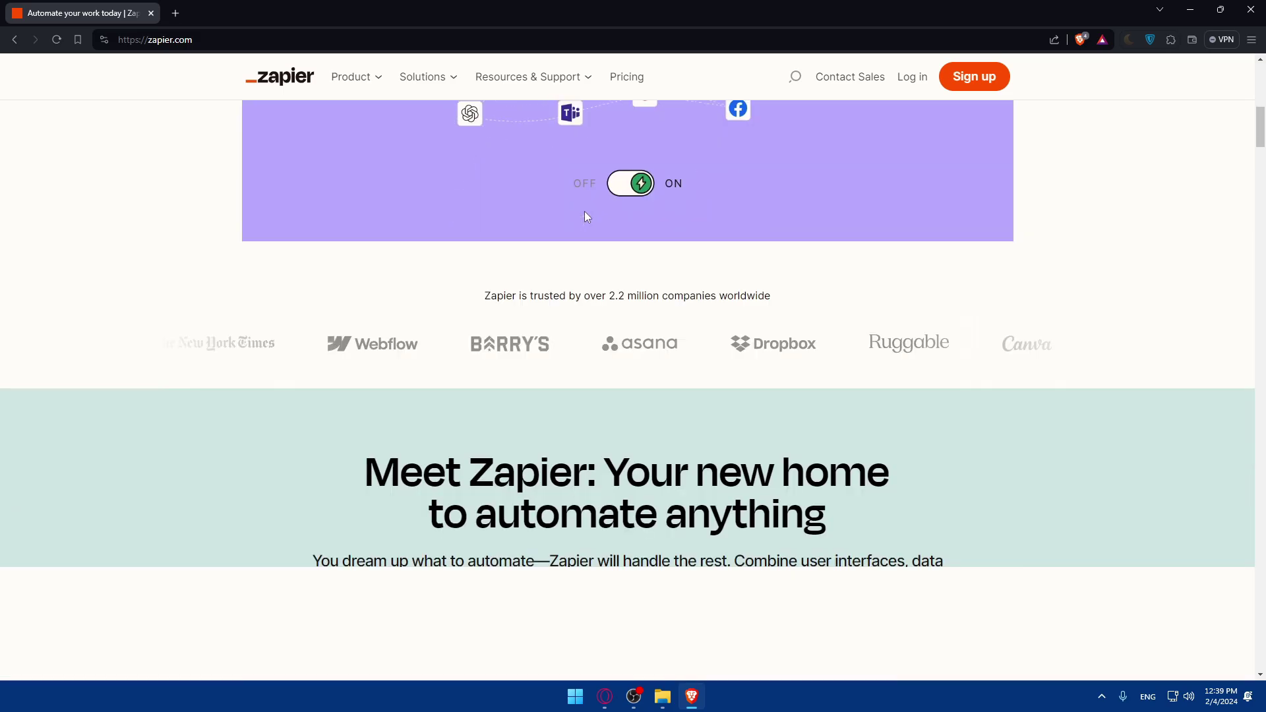
{"action": "scroll", "coordinate": [585, 211], "scroll_direction": "up", "scroll_amount": 15}
{"action": "scroll", "coordinate": [584, 211], "scroll_direction": "down", "scroll_amount": 10}
{"action": "scroll", "coordinate": [585, 211], "scroll_direction": "up", "scroll_amount": 9}
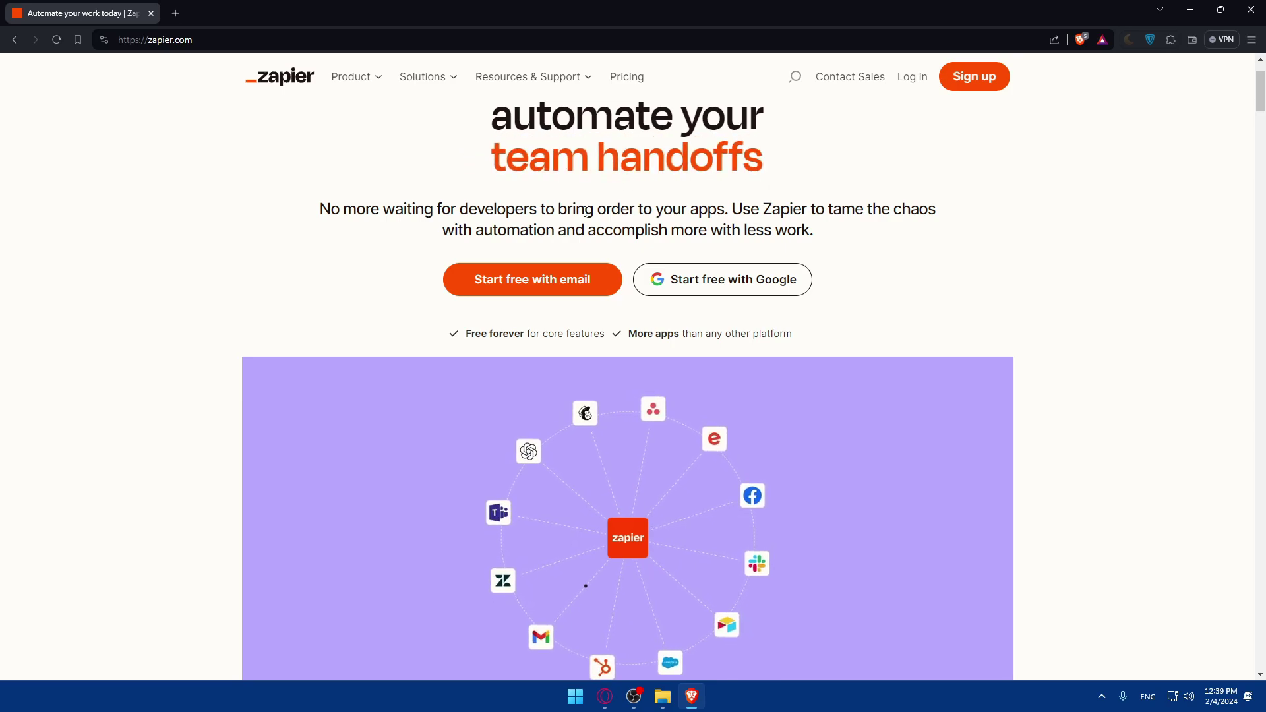
{"action": "scroll", "coordinate": [585, 211], "scroll_direction": "down", "scroll_amount": 3}
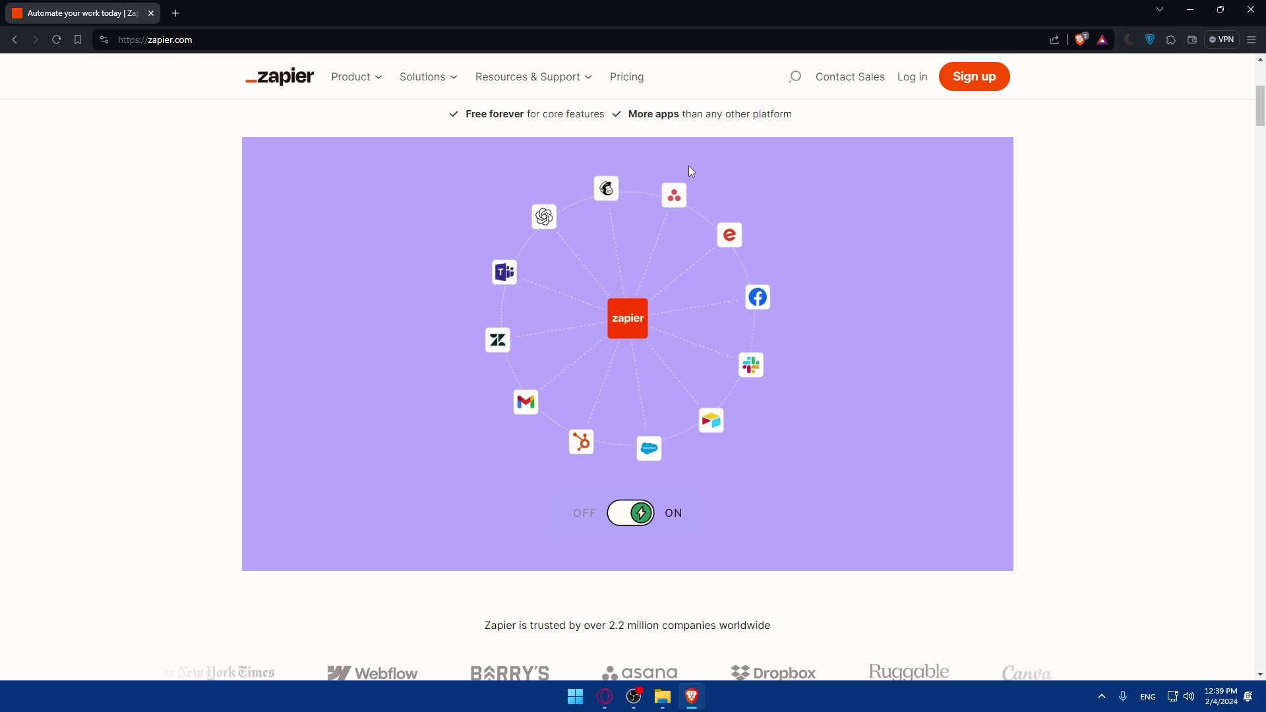
{"action": "scroll", "coordinate": [690, 172], "scroll_direction": "down", "scroll_amount": 6}
{"action": "scroll", "coordinate": [692, 183], "scroll_direction": "down", "scroll_amount": 20}
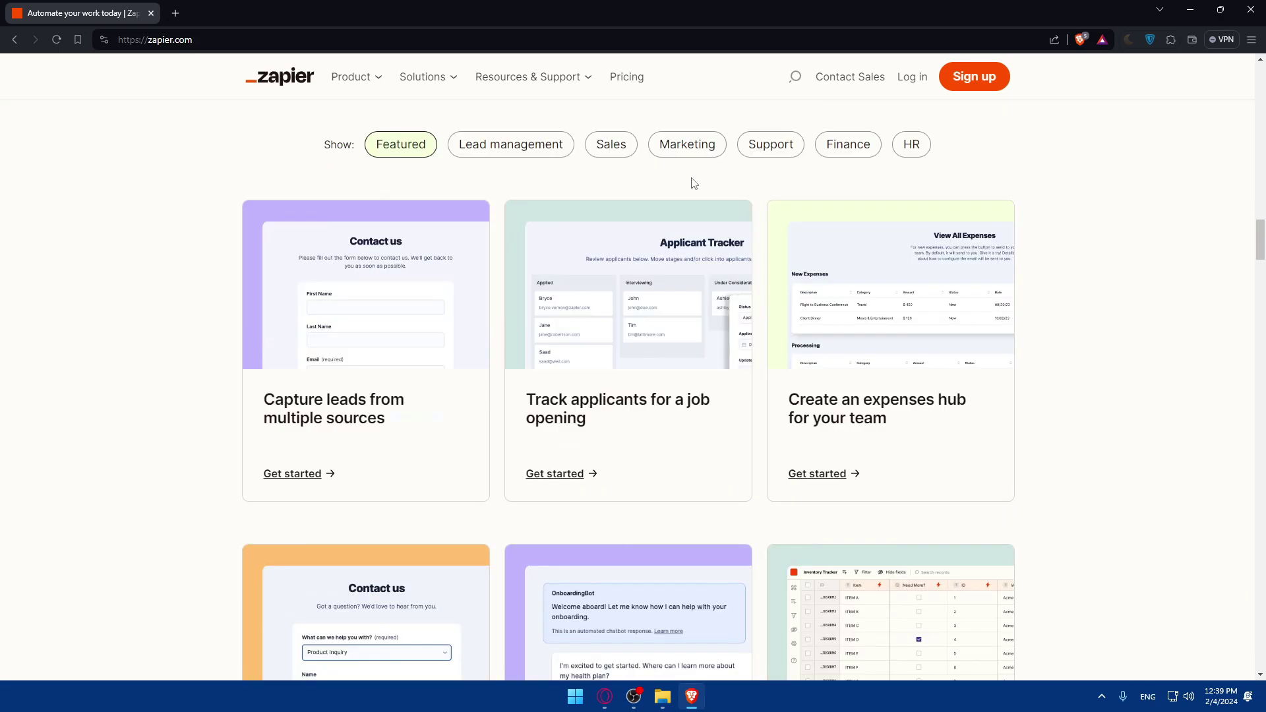
{"action": "scroll", "coordinate": [693, 183], "scroll_direction": "down", "scroll_amount": 12}
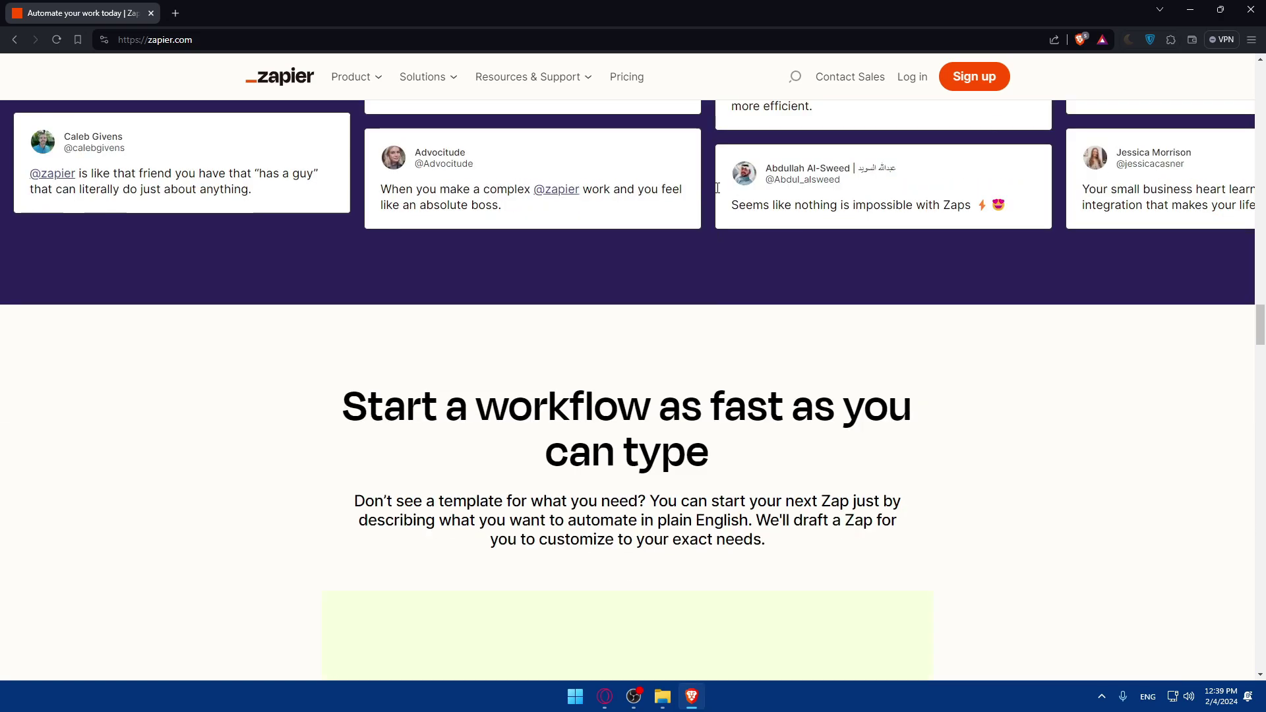
{"action": "scroll", "coordinate": [657, 192], "scroll_direction": "up", "scroll_amount": 3}
{"action": "scroll", "coordinate": [713, 300], "scroll_direction": "down", "scroll_amount": 9}
{"action": "scroll", "coordinate": [771, 320], "scroll_direction": "up", "scroll_amount": 9}
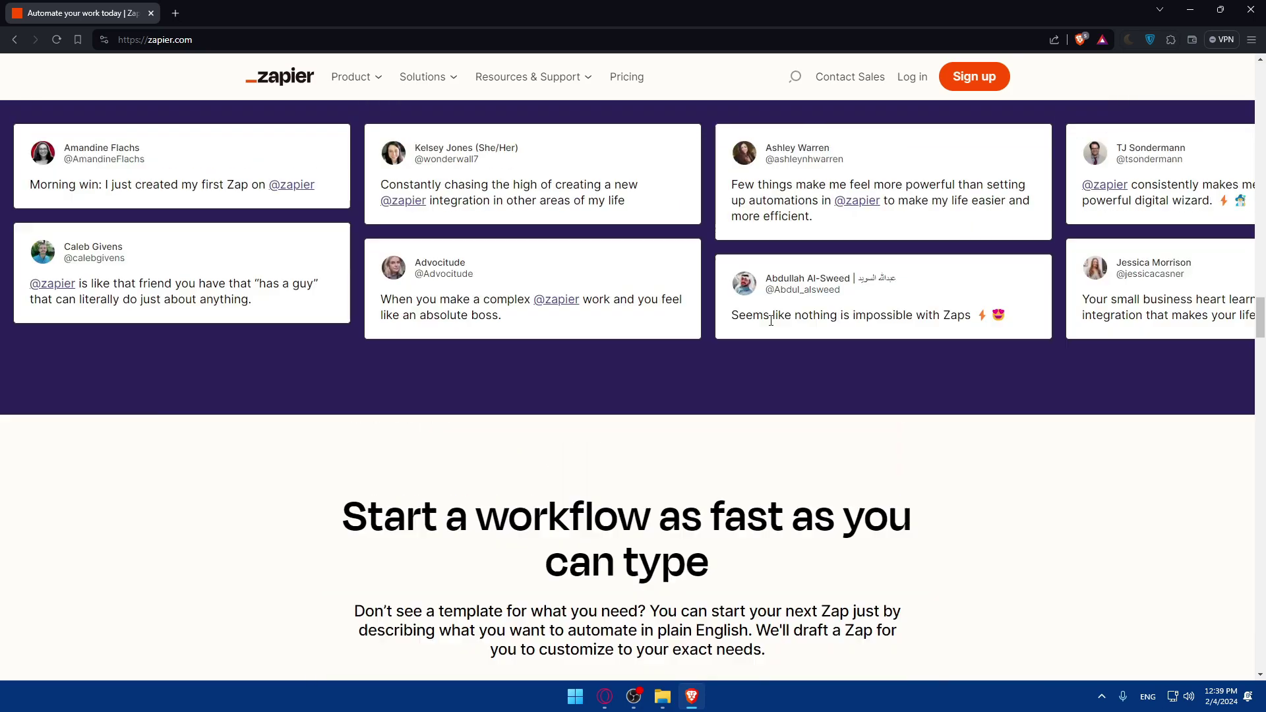
{"action": "scroll", "coordinate": [772, 321], "scroll_direction": "down", "scroll_amount": 20}
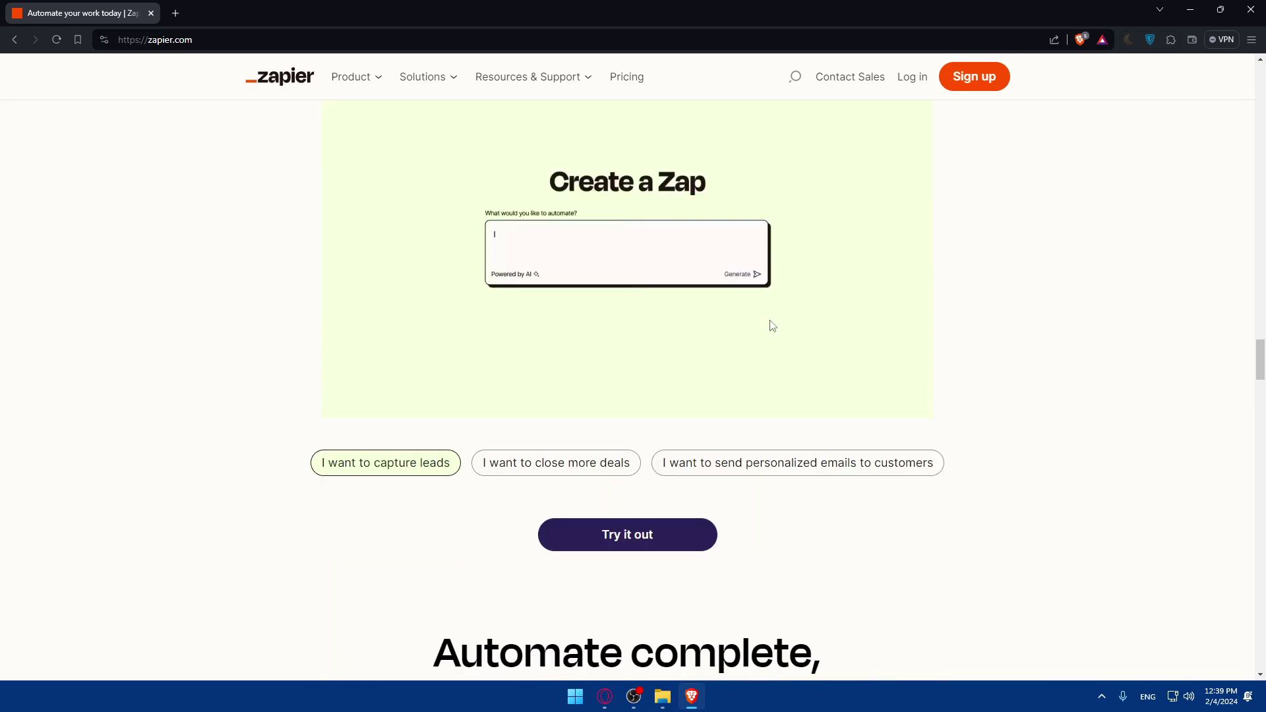
{"action": "scroll", "coordinate": [771, 321], "scroll_direction": "down", "scroll_amount": 5}
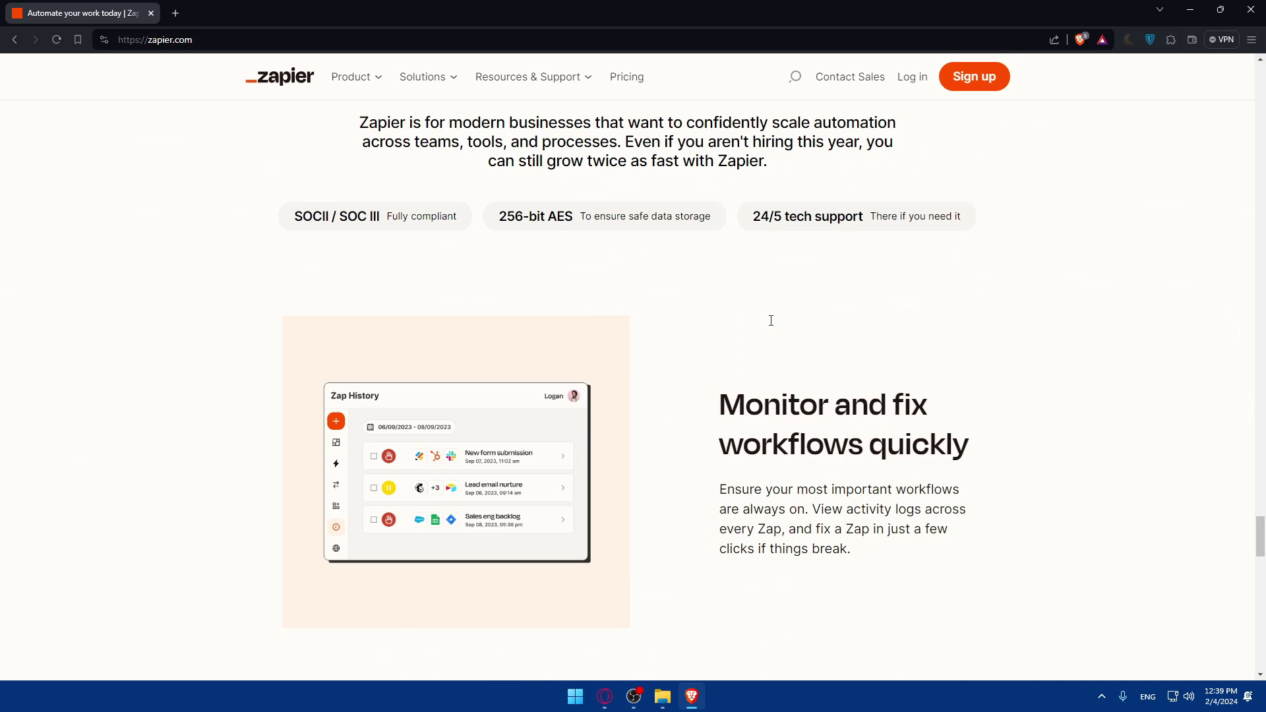
{"action": "scroll", "coordinate": [771, 323], "scroll_direction": "up", "scroll_amount": 12}
{"action": "scroll", "coordinate": [773, 325], "scroll_direction": "up", "scroll_amount": 20}
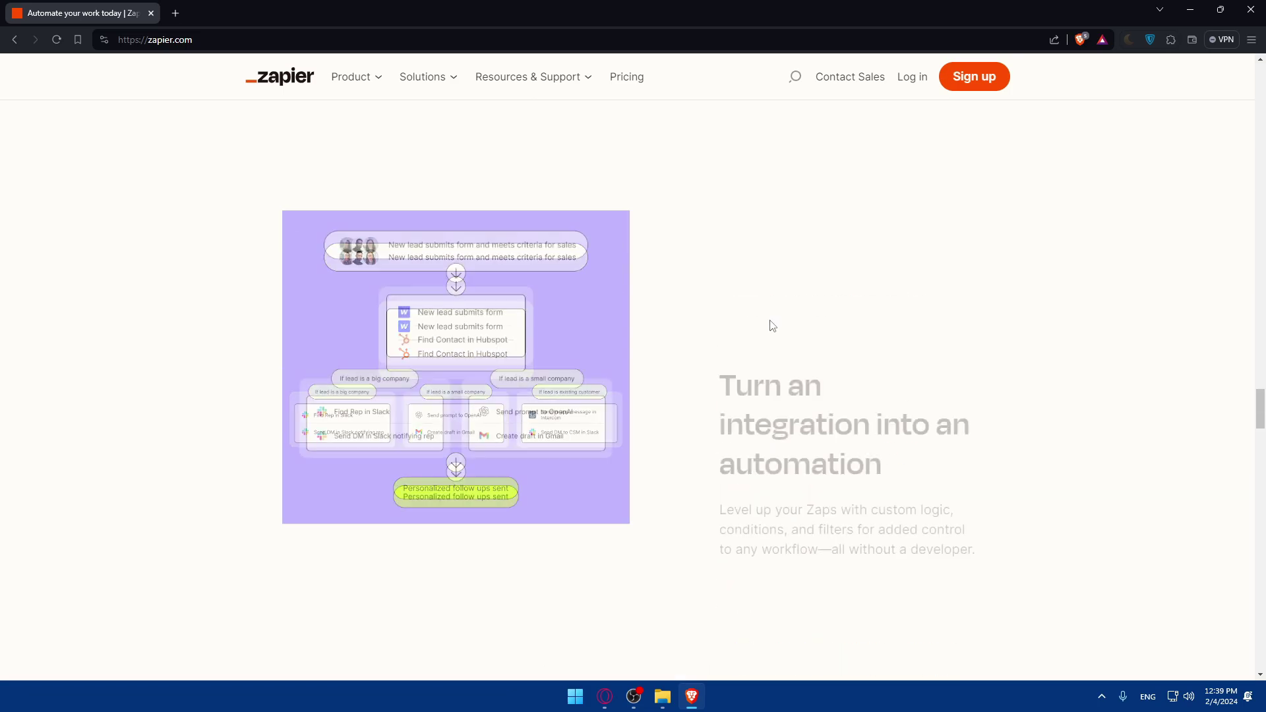
{"action": "scroll", "coordinate": [772, 323], "scroll_direction": "up", "scroll_amount": 15}
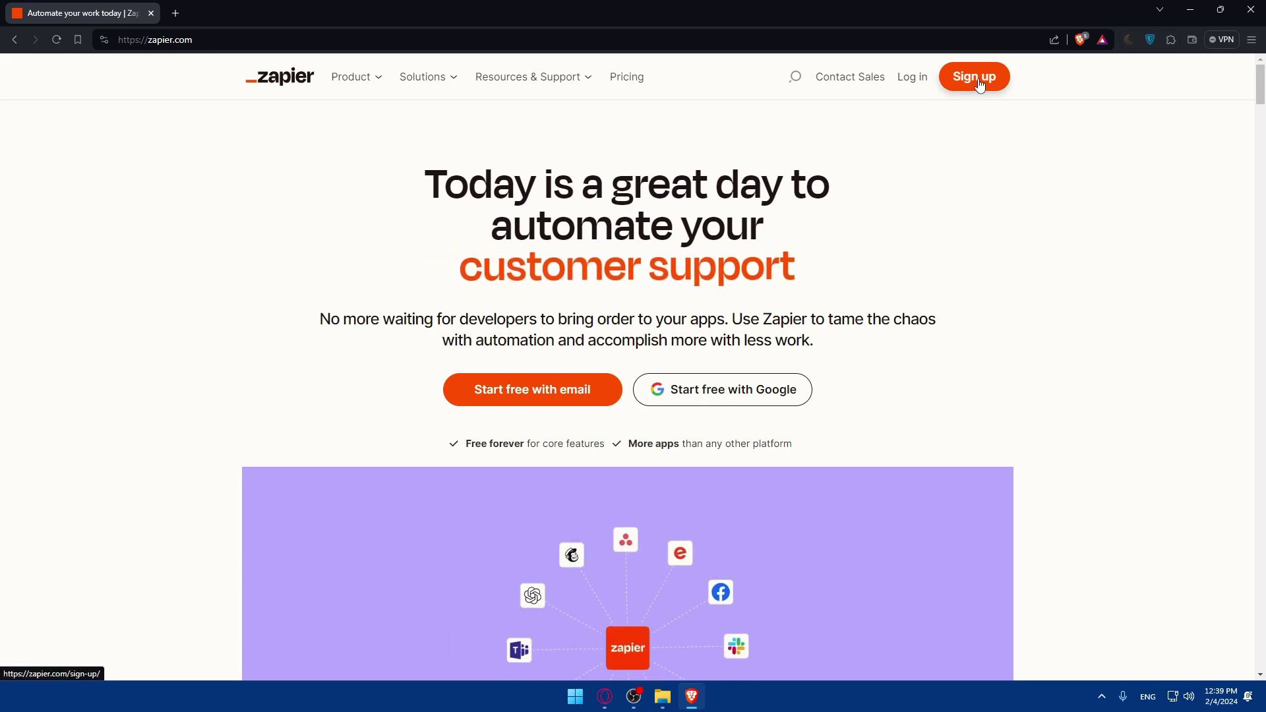
Open Pricing and browse the Free, Starter, Professional, Team and Company plans.
{"action": "left_click", "coordinate": [628, 77]}
{"action": "scroll", "coordinate": [620, 179], "scroll_direction": "down", "scroll_amount": 3}
{"action": "scroll", "coordinate": [621, 179], "scroll_direction": "down", "scroll_amount": 3}
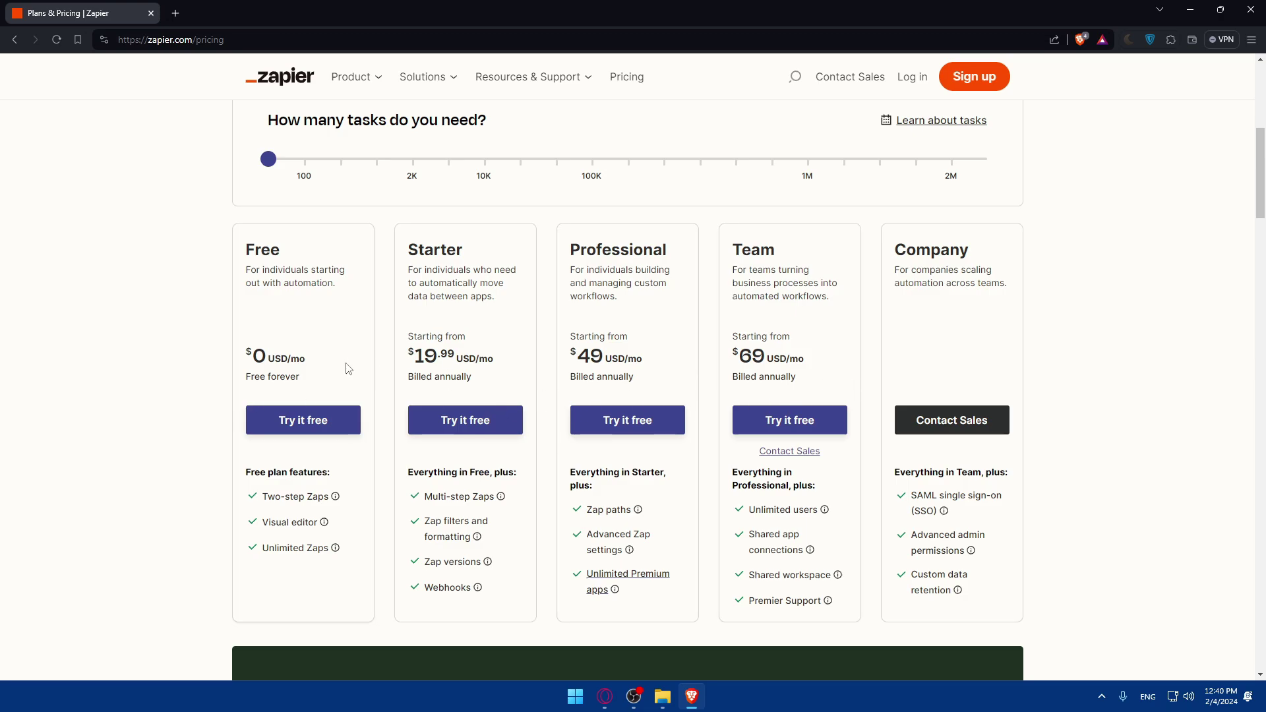
{"action": "scroll", "coordinate": [527, 367], "scroll_direction": "up", "scroll_amount": 6}
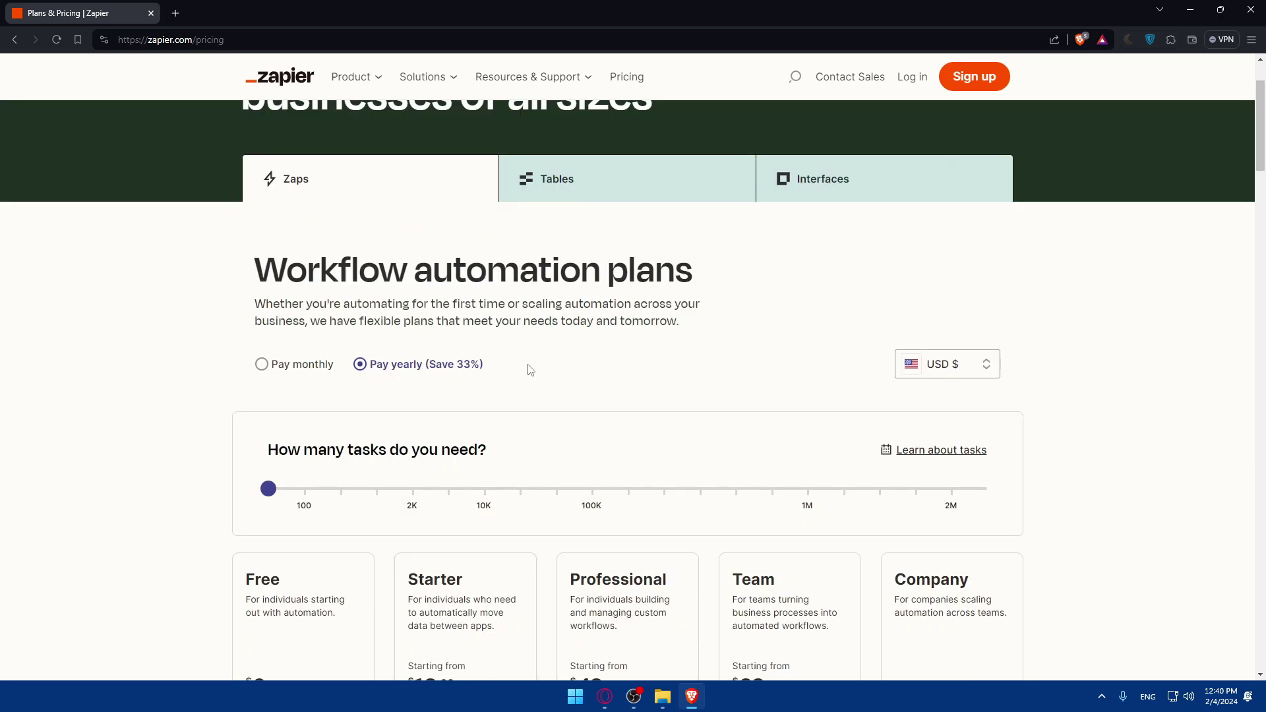
{"action": "scroll", "coordinate": [528, 368], "scroll_direction": "down", "scroll_amount": 5}
{"action": "scroll", "coordinate": [528, 368], "scroll_direction": "up", "scroll_amount": 5}
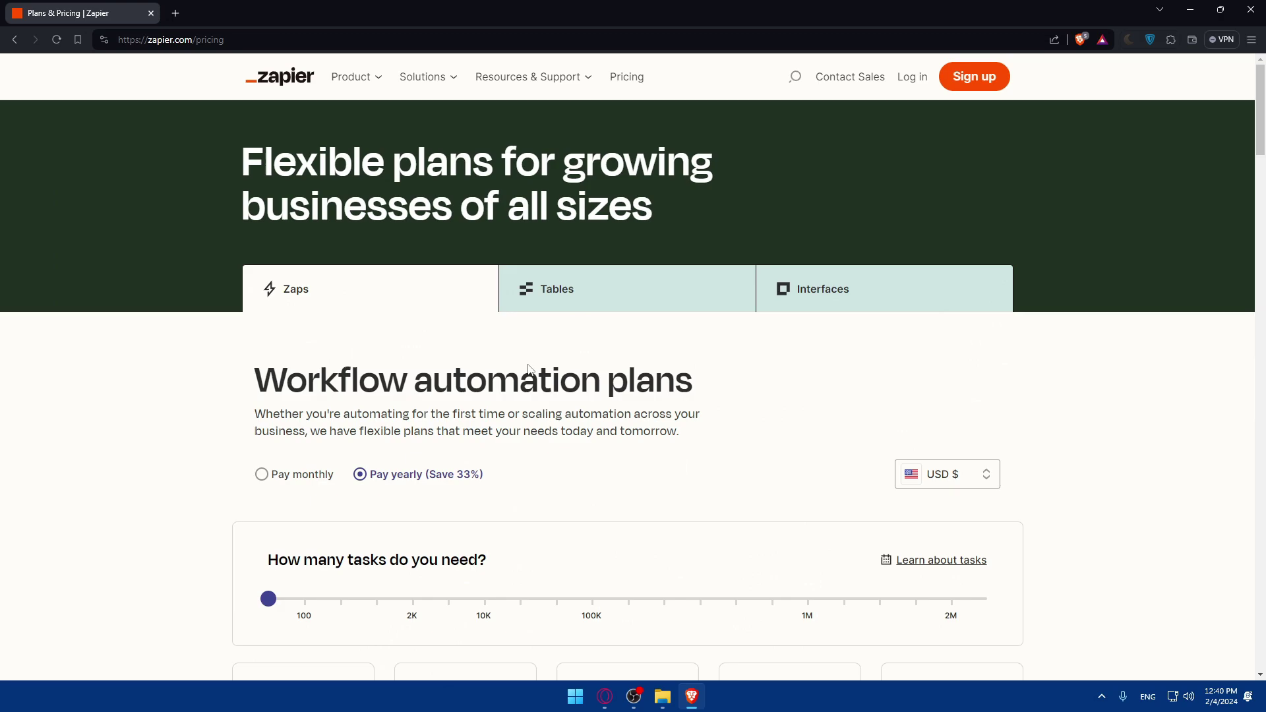
Log in to Zapier with Continue with Google, choosing the Google account and confirming.
{"action": "left_click", "coordinate": [922, 81]}
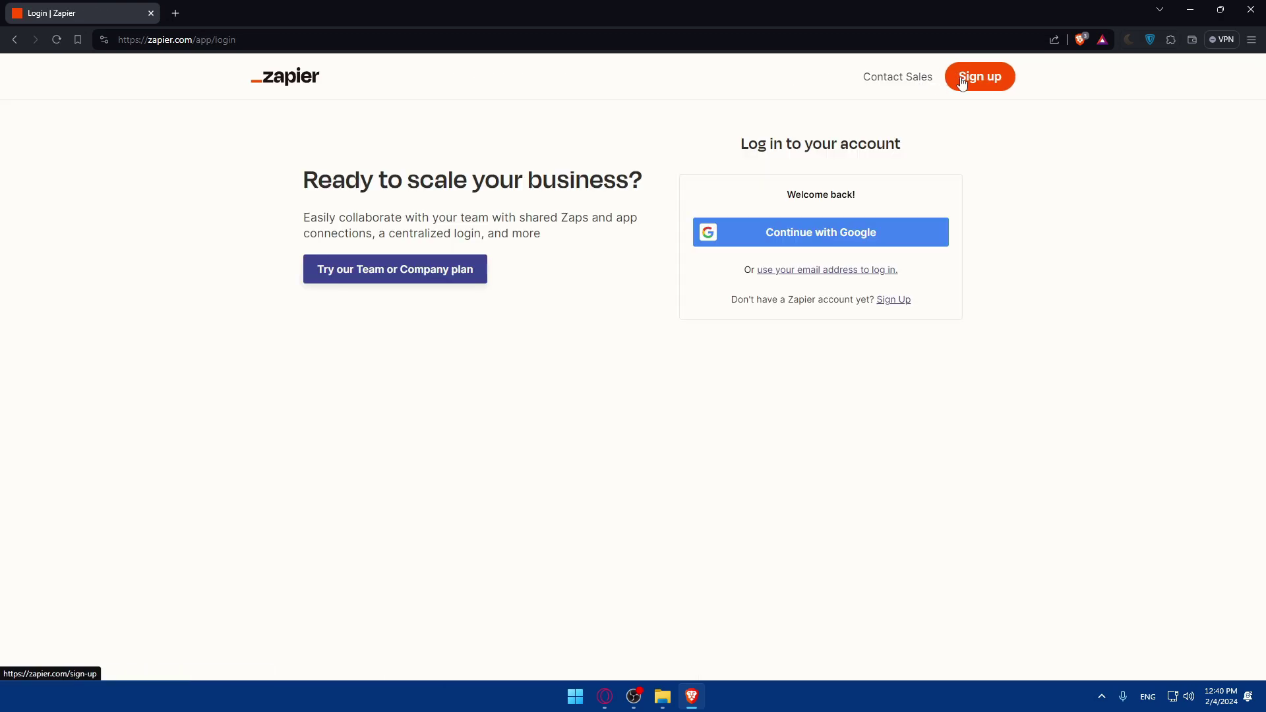
{"action": "left_click", "coordinate": [980, 77]}
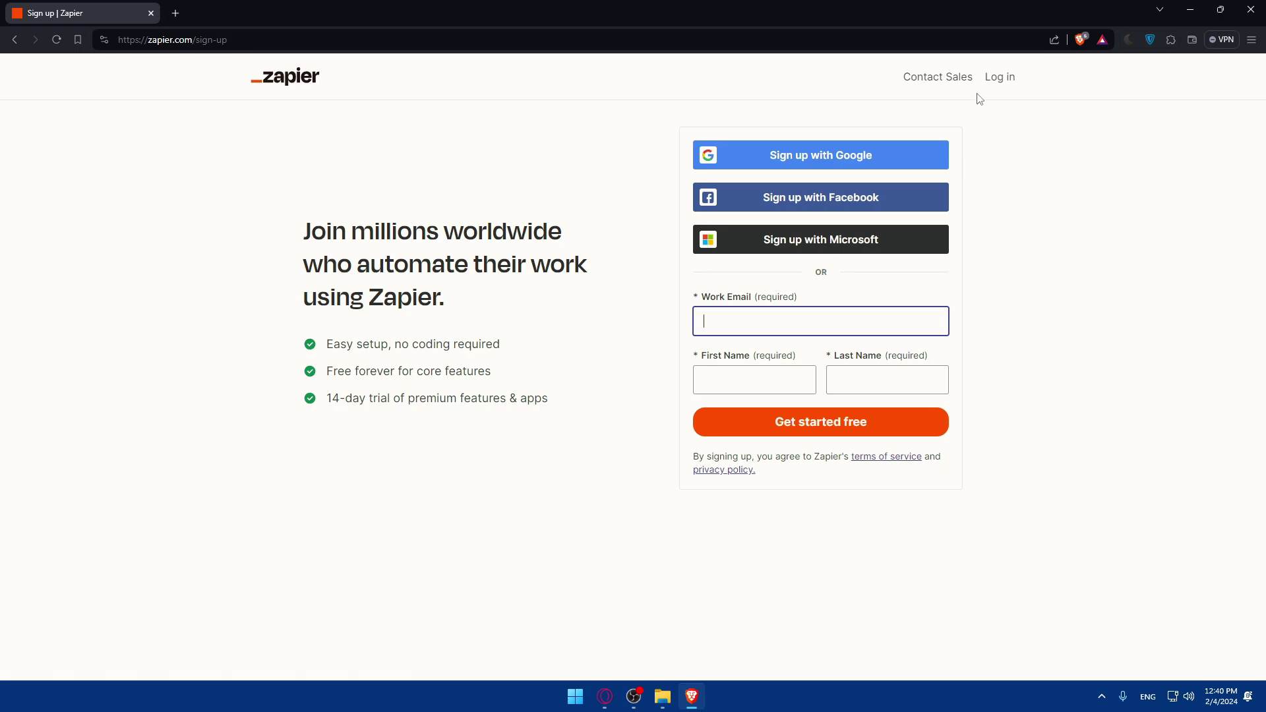
{"action": "left_click", "coordinate": [1000, 77]}
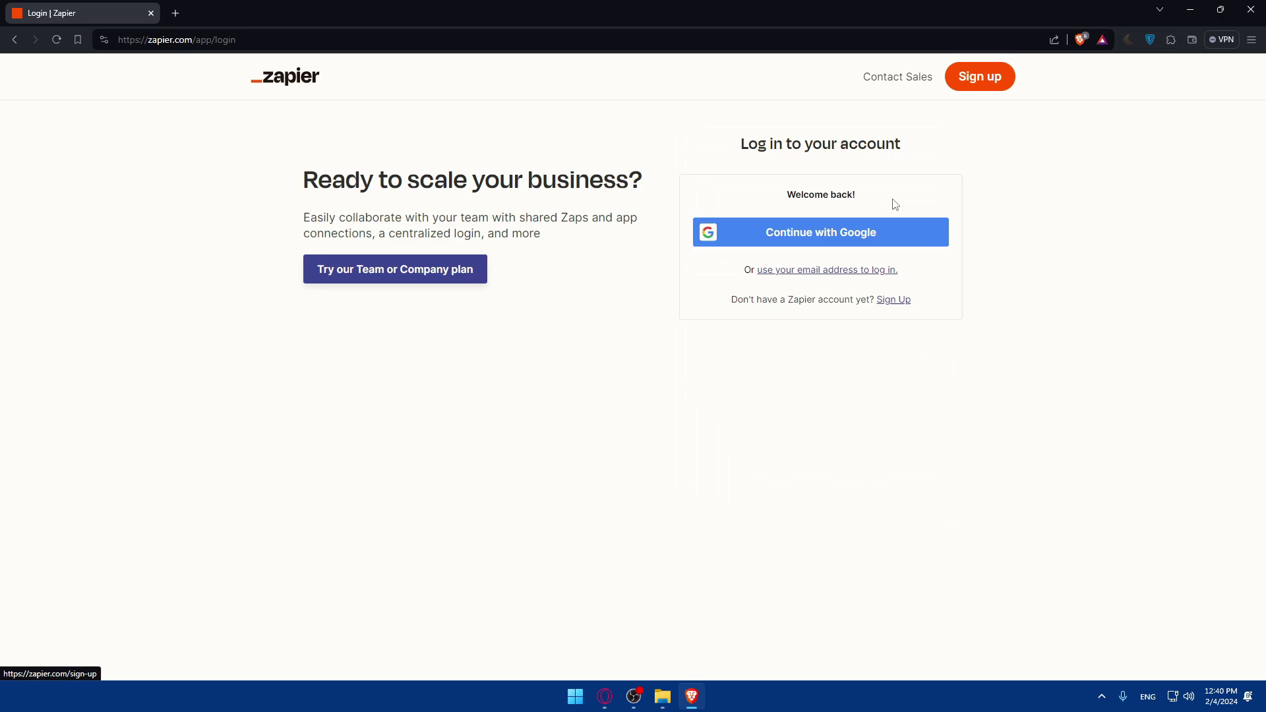
{"action": "left_click", "coordinate": [862, 241]}
{"action": "left_click", "coordinate": [598, 343]}
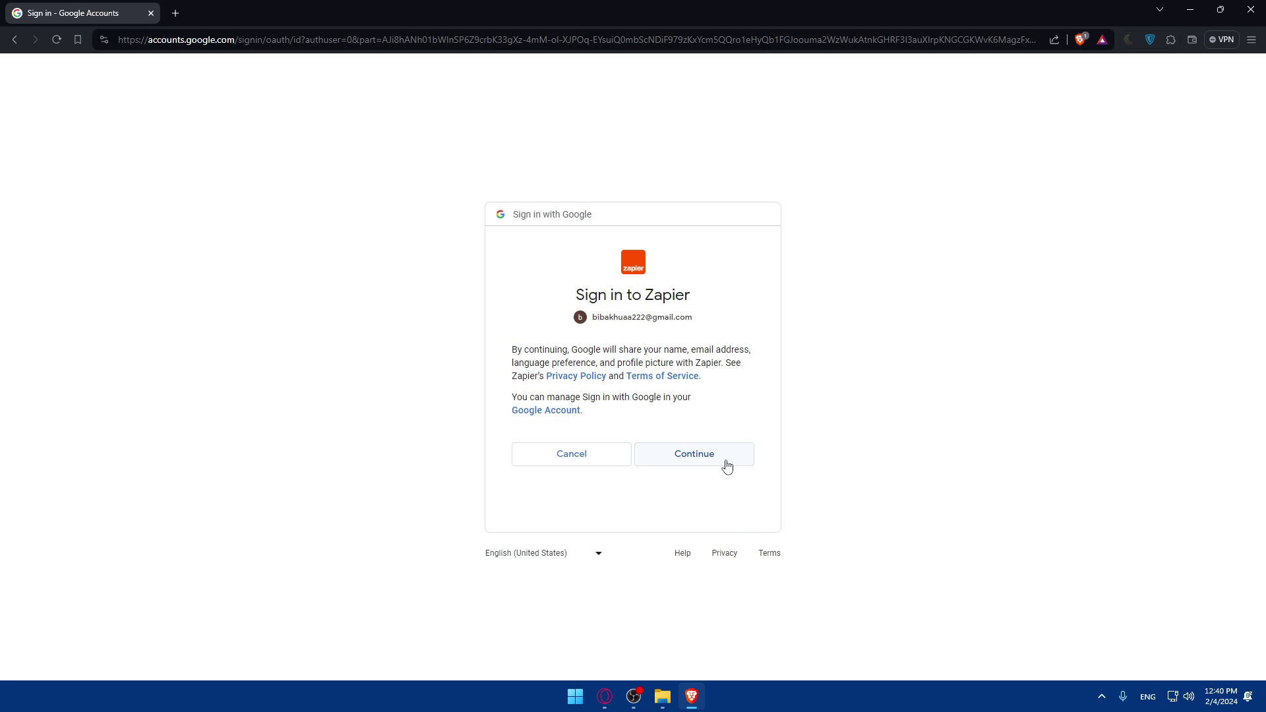
{"action": "left_click", "coordinate": [727, 466]}
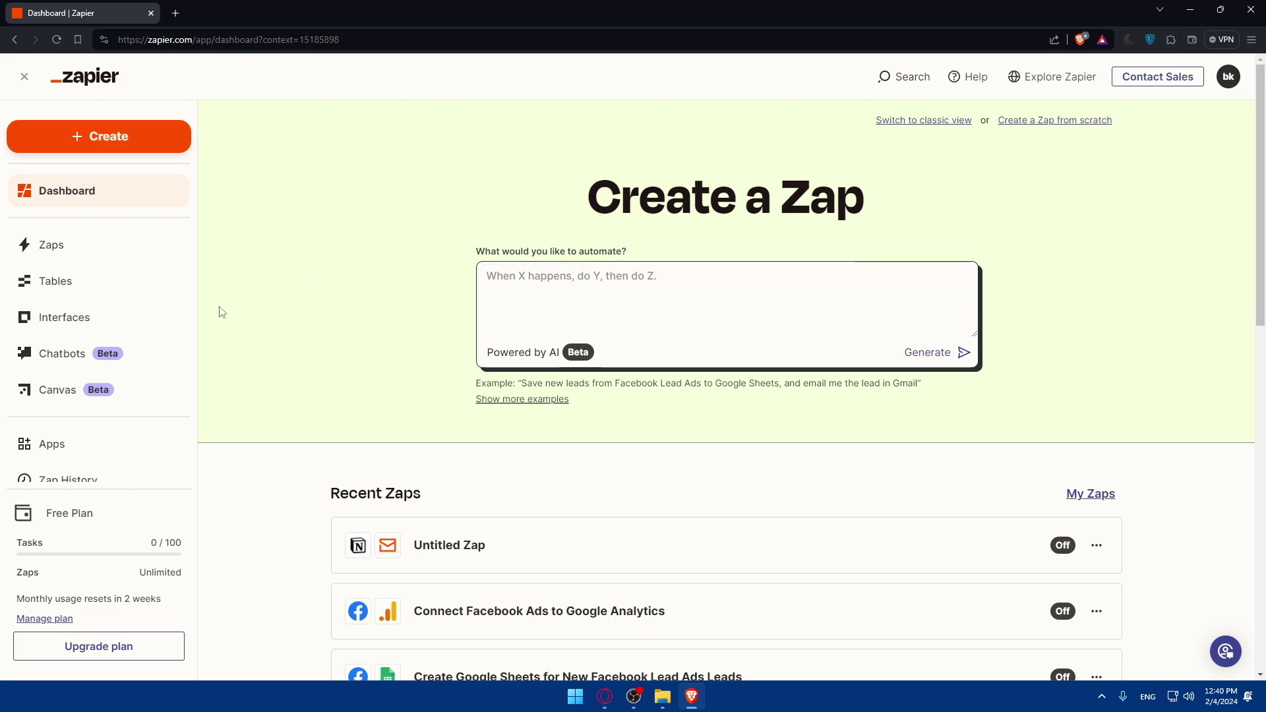
{"action": "scroll", "coordinate": [130, 232], "scroll_direction": "down", "scroll_amount": 1}
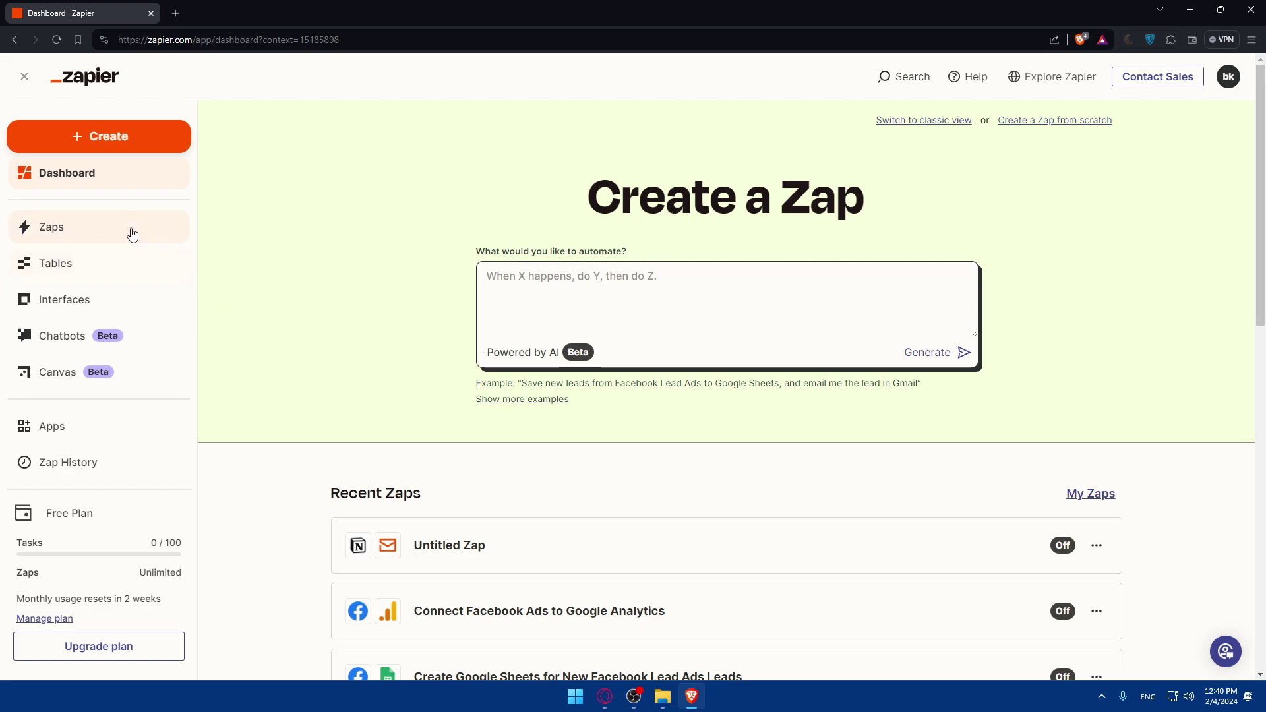
{"action": "left_click", "coordinate": [81, 436]}
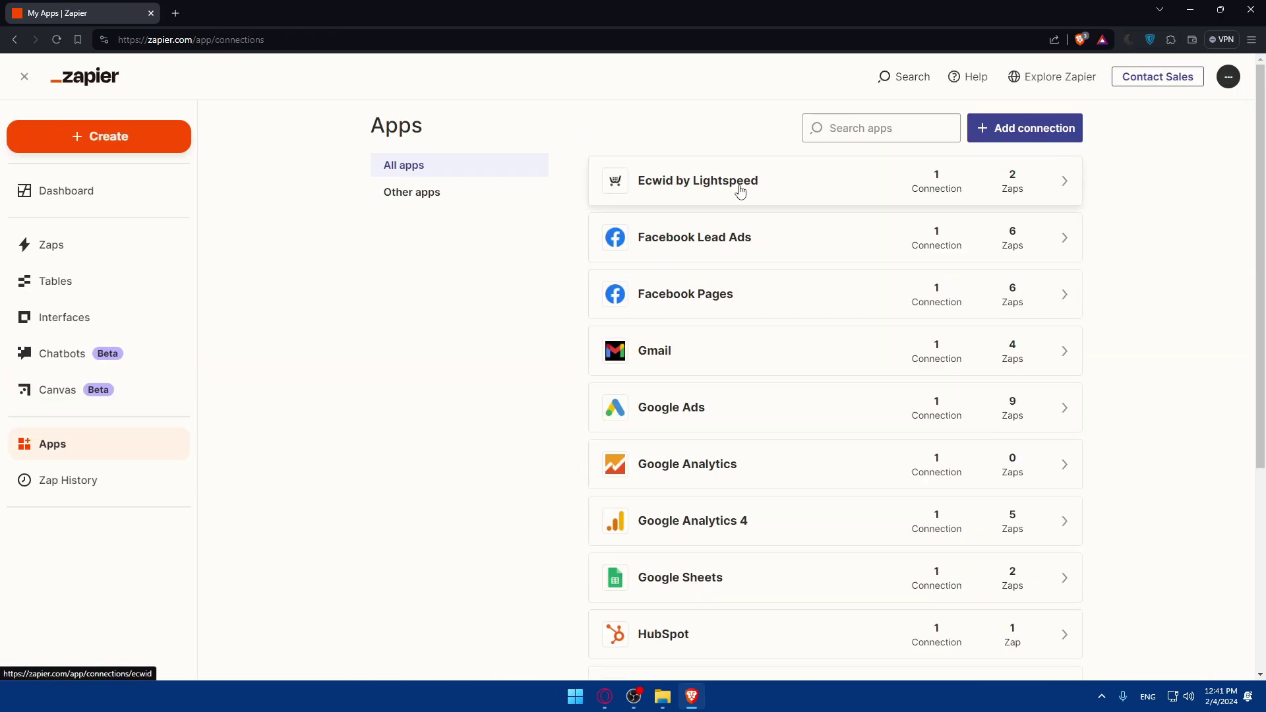
{"action": "left_click", "coordinate": [848, 125]}
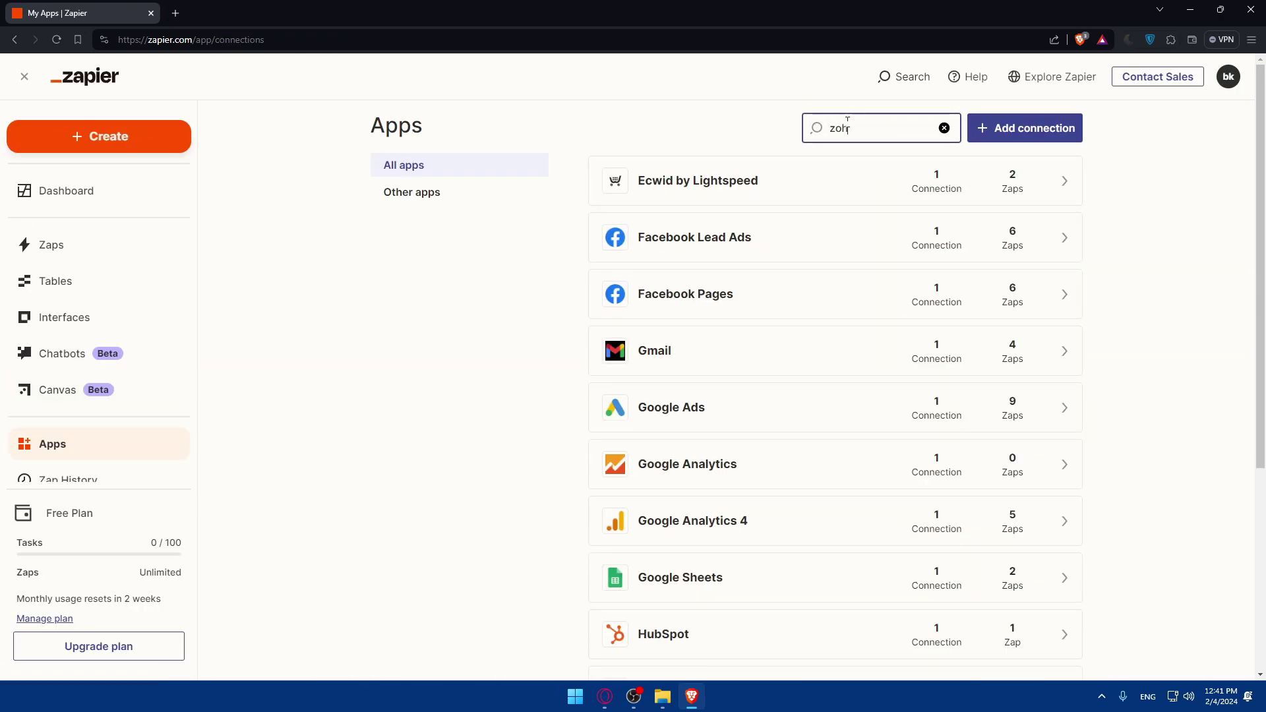
{"action": "type", "text": "zoho mail"}
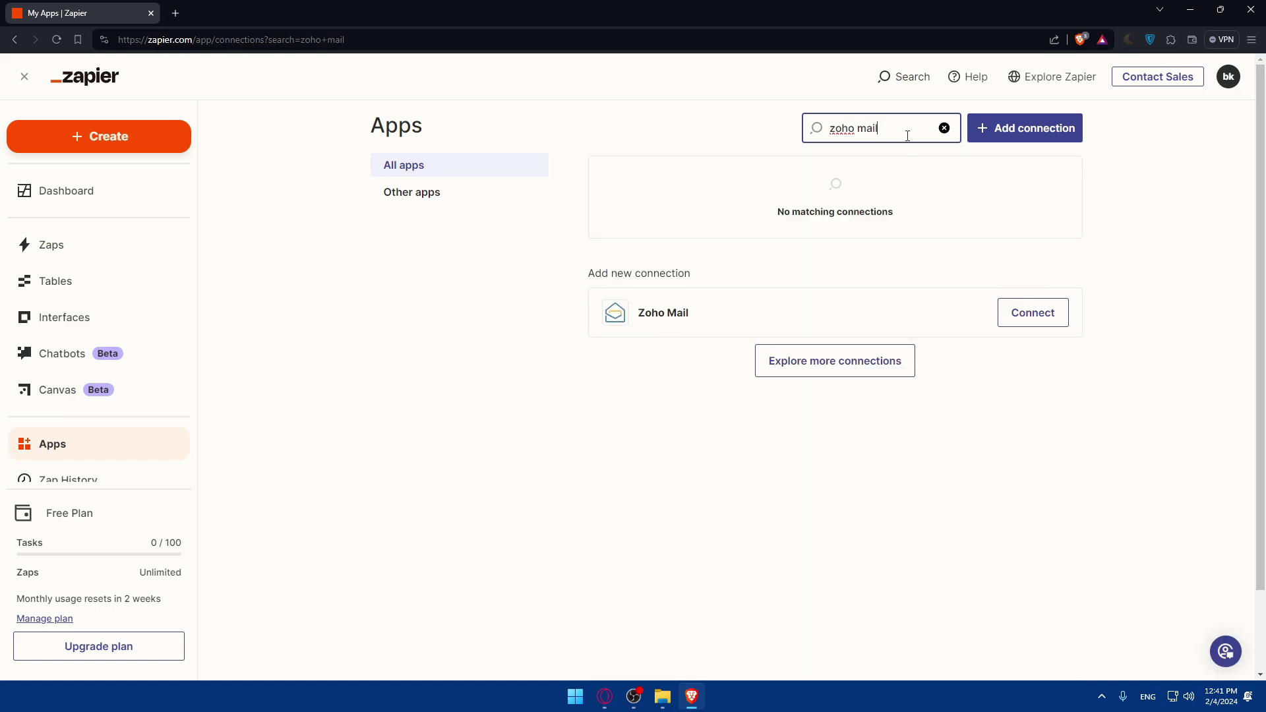
{"action": "left_click_drag", "start_coordinate": [908, 135], "coordinate": [715, 138]}
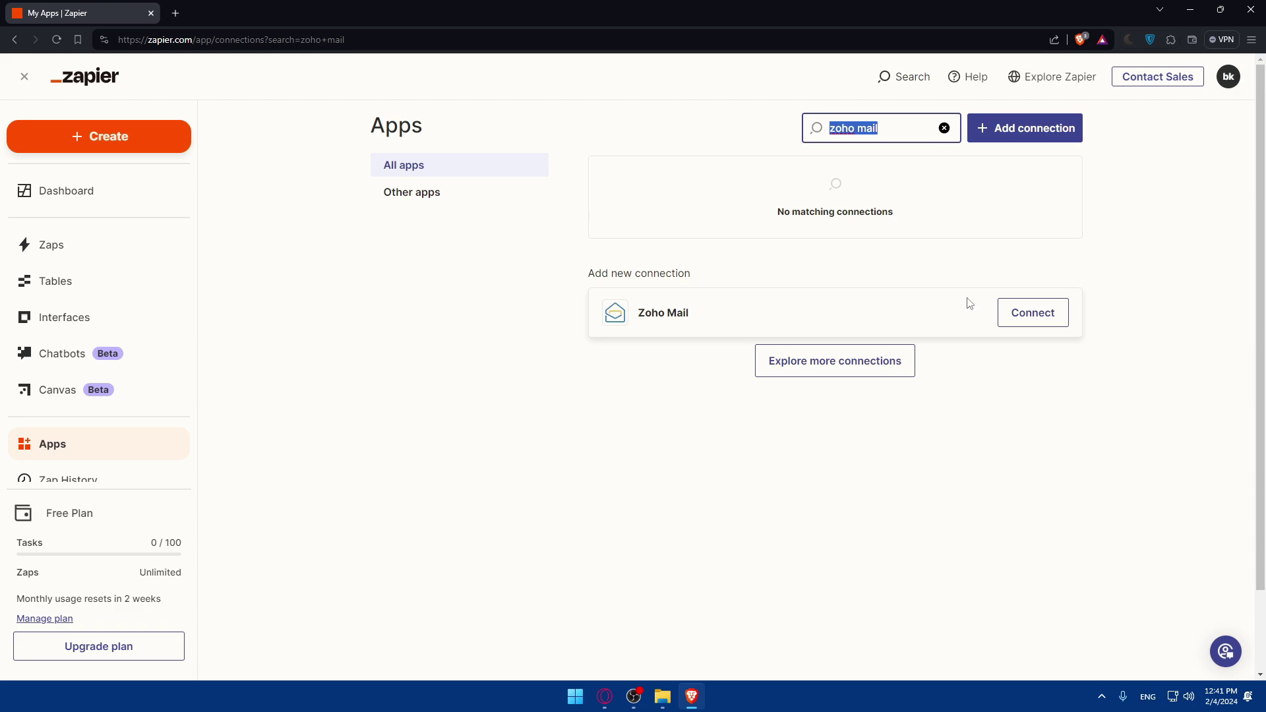
{"action": "type", "text": "outlook"}
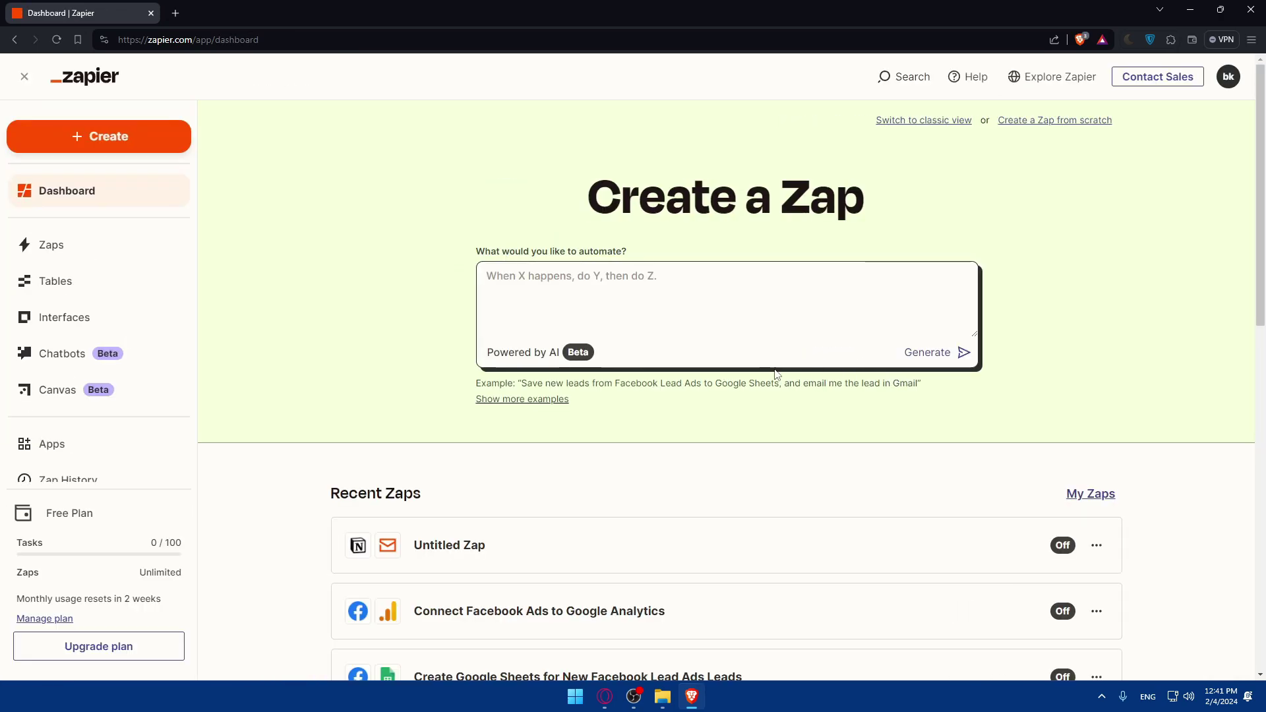
Create a new Zap from the Create menu, opening an Untitled Zap draft.
{"action": "left_click", "coordinate": [105, 135]}
{"action": "left_click", "coordinate": [100, 184]}
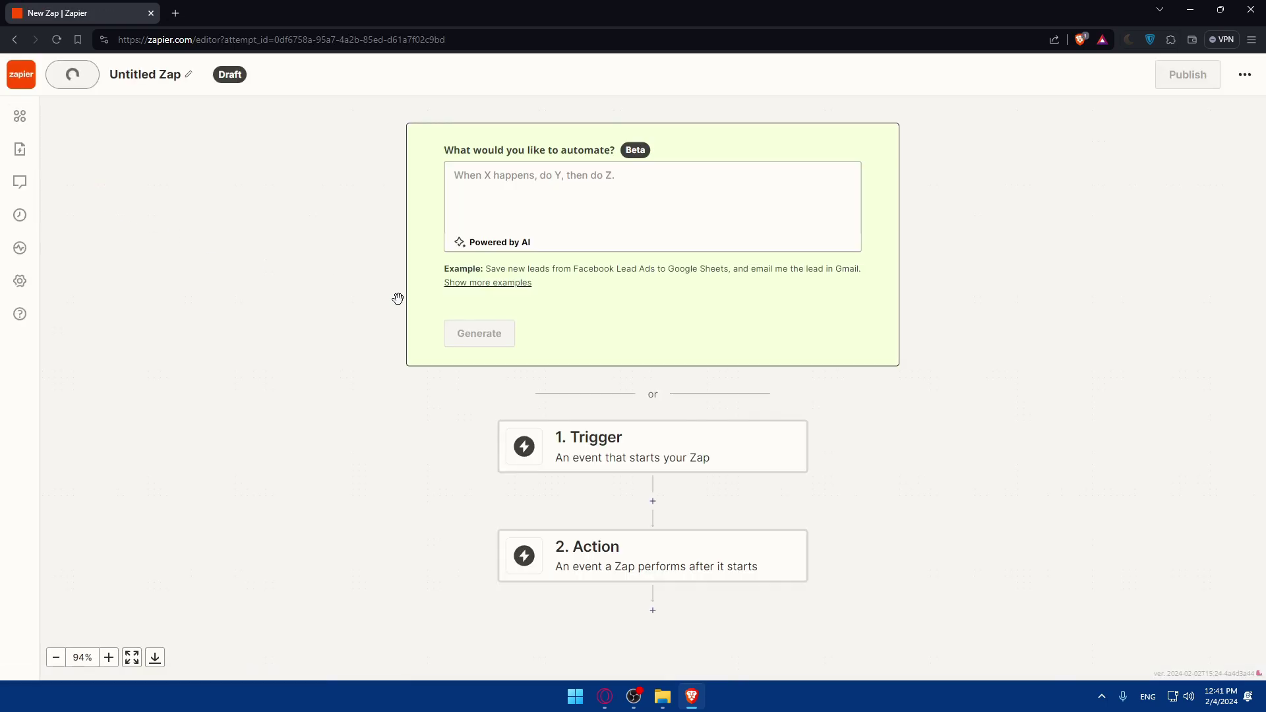
{"action": "scroll", "coordinate": [398, 298], "scroll_direction": "down", "scroll_amount": 3}
{"action": "scroll", "coordinate": [420, 356], "scroll_direction": "up", "scroll_amount": 4}
{"action": "scroll", "coordinate": [404, 356], "scroll_direction": "down", "scroll_amount": 3}
{"action": "scroll", "coordinate": [404, 359], "scroll_direction": "up", "scroll_amount": 1}
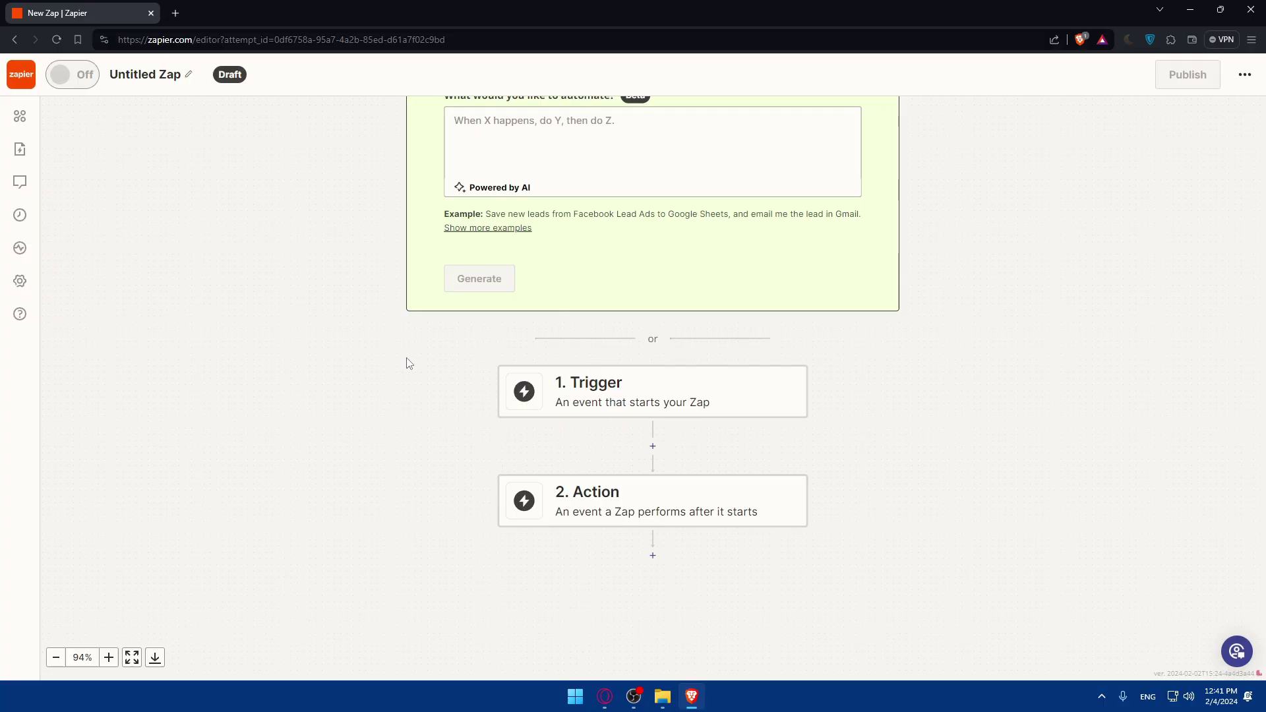
Type 'when I receive a new email in Zoho Mail send an email' into the automate prompt.
{"action": "scroll", "coordinate": [596, 247], "scroll_direction": "up", "scroll_amount": 2}
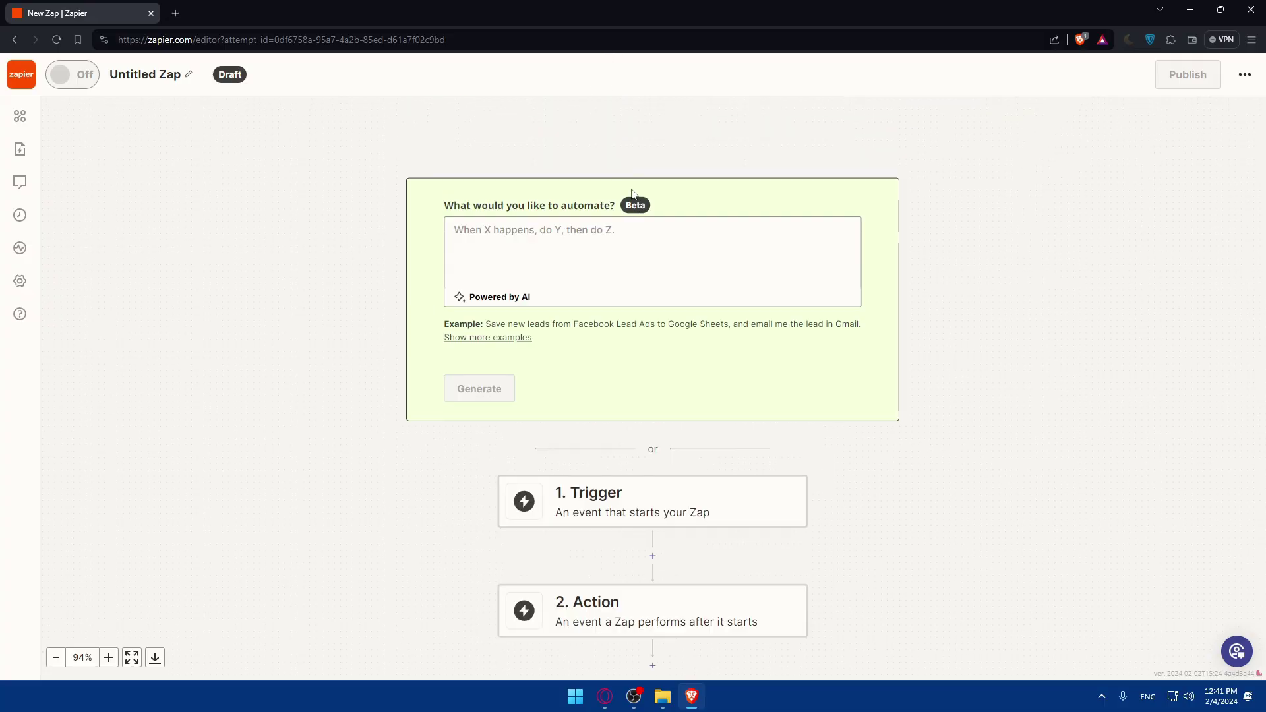
{"action": "left_click", "coordinate": [483, 234]}
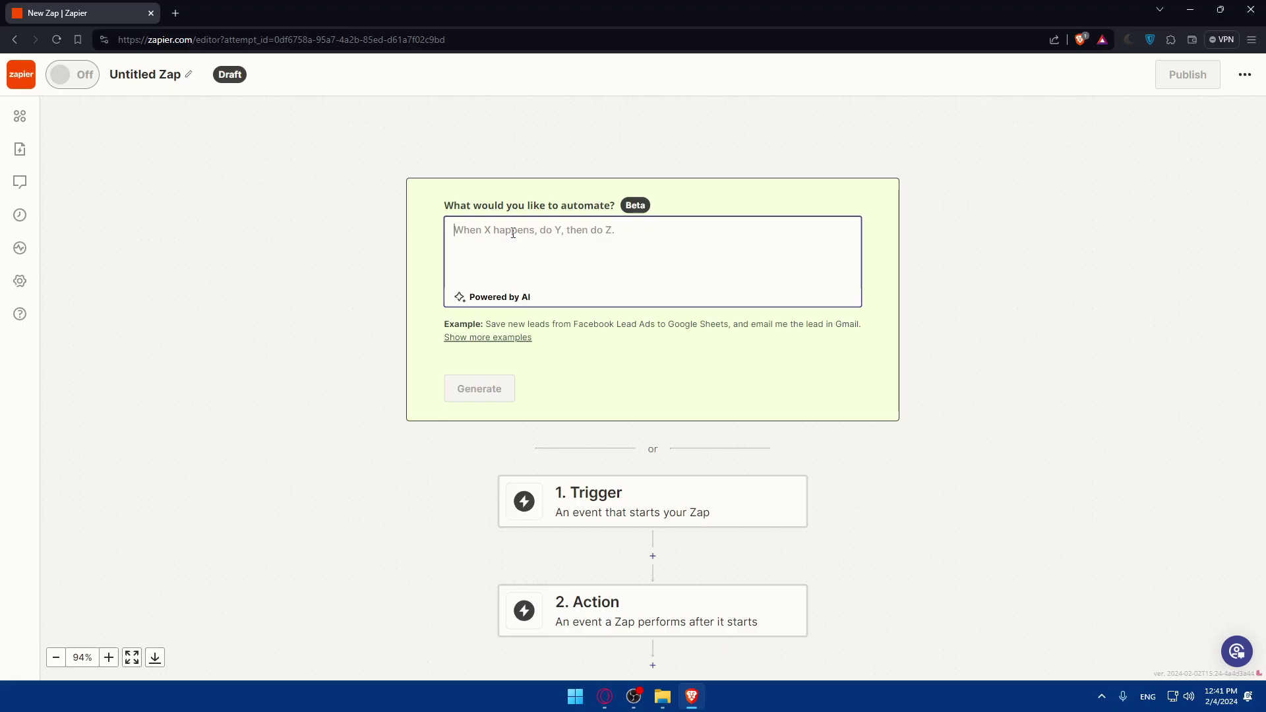
{"action": "type", "text": "when i recieve"}
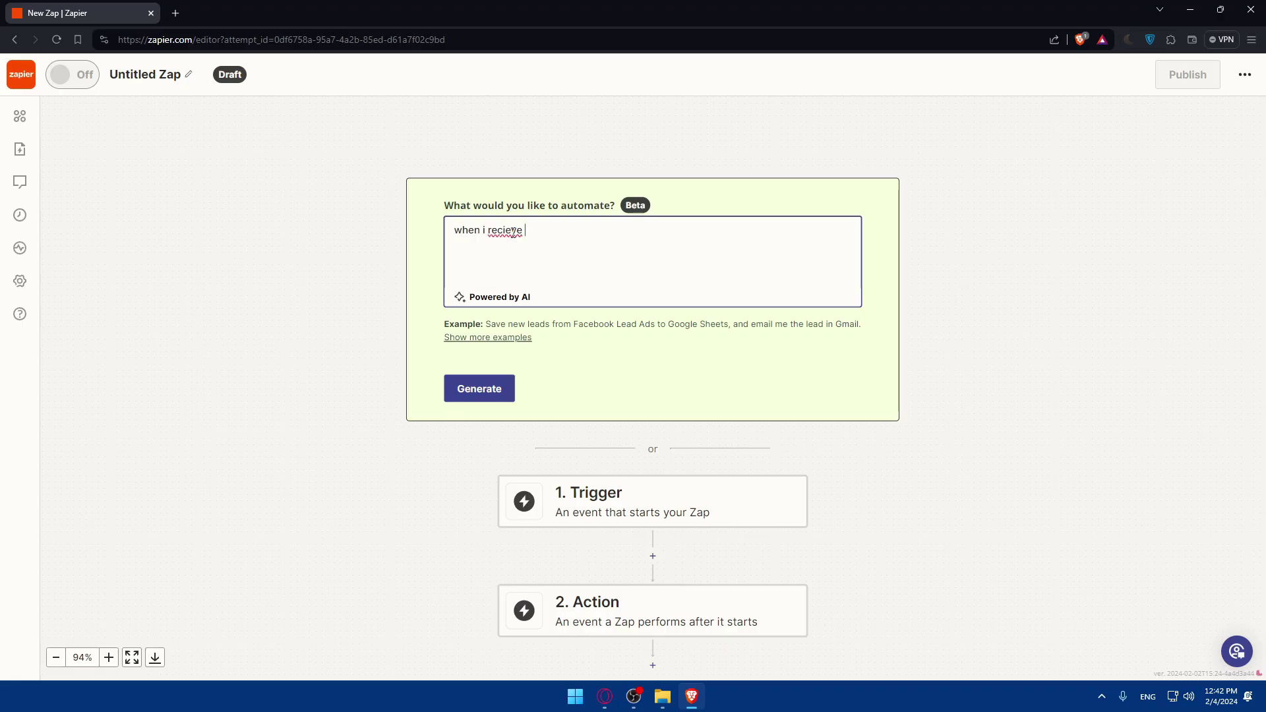
{"action": "key", "text": "BackSpace"}
{"action": "key", "text": "BackSpace"}
{"action": "key", "text": "BackSpace"}
{"action": "key", "text": "BackSpace"}
{"action": "key", "text": "BackSpace"}
{"action": "type", "text": "eive i new email in zoho mail send a"}
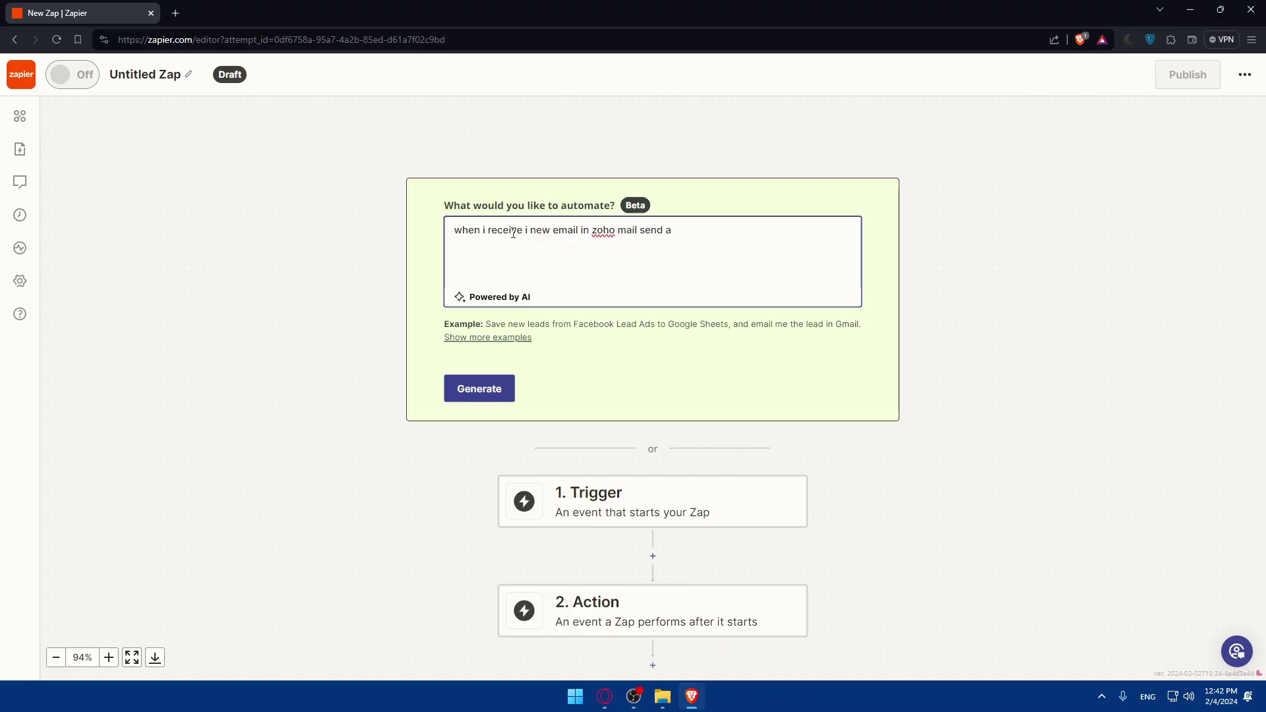
{"action": "type", "text": "n email in outlook"}
Generate the Sync Zoho Mail with Outlook suggestion, then delete the stray 'i' before 'new'.
{"action": "left_click", "coordinate": [469, 388]}
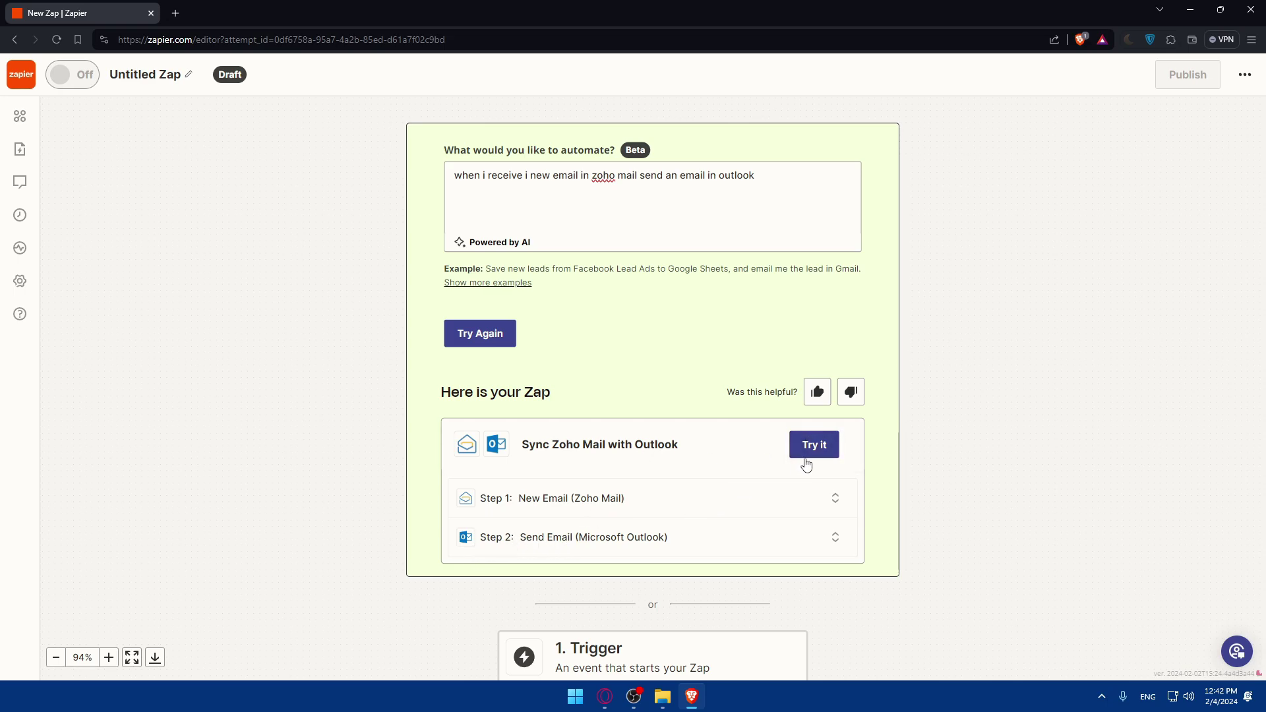
{"action": "double_click", "coordinate": [756, 194]}
{"action": "left_click", "coordinate": [530, 175]}
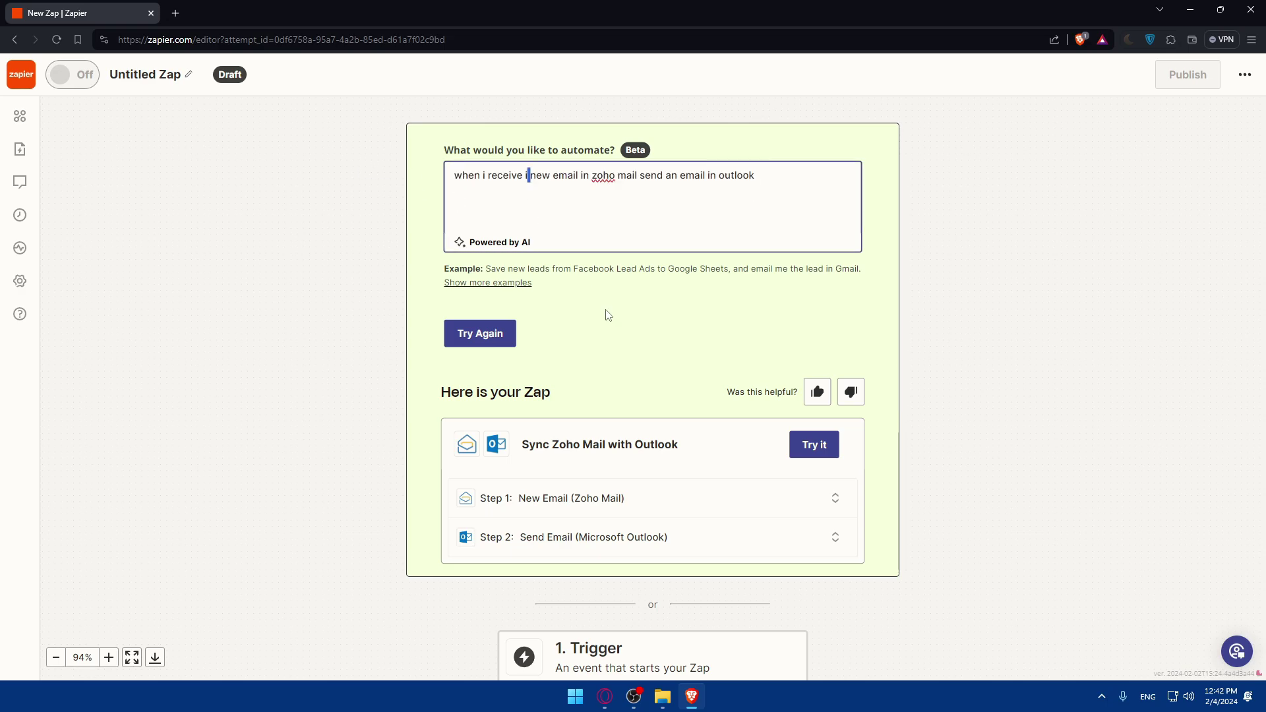
{"action": "type", "text": "-"}
{"action": "key", "text": "BackSpace"}
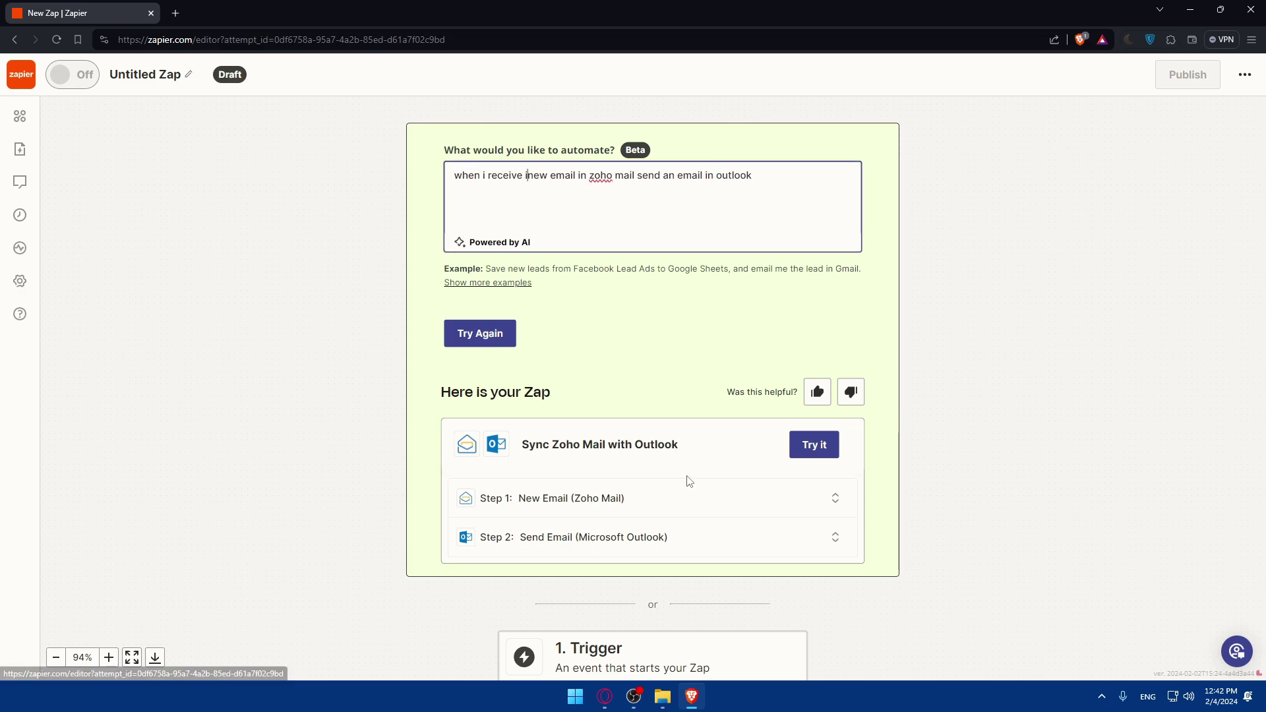
{"action": "key", "text": "BackSpace"}
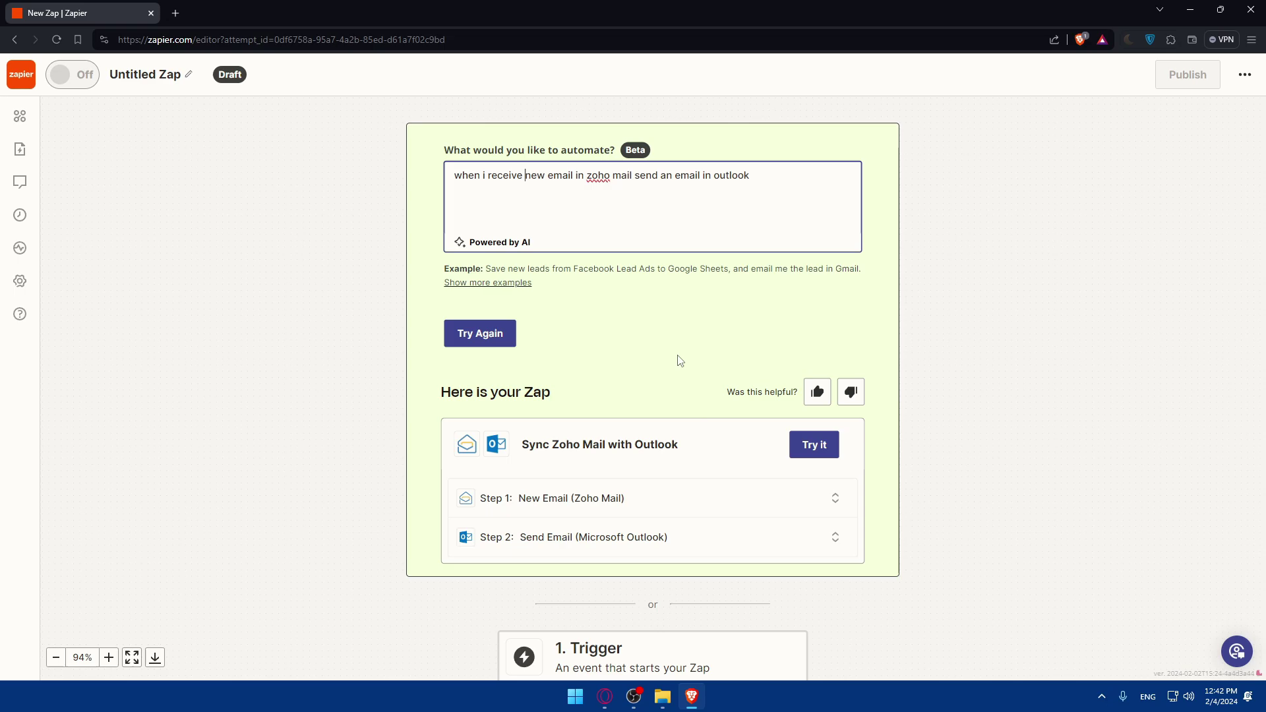
Try the suggested Sync Zoho Mail with Outlook Zap and review its step warnings.
{"action": "left_click", "coordinate": [819, 438]}
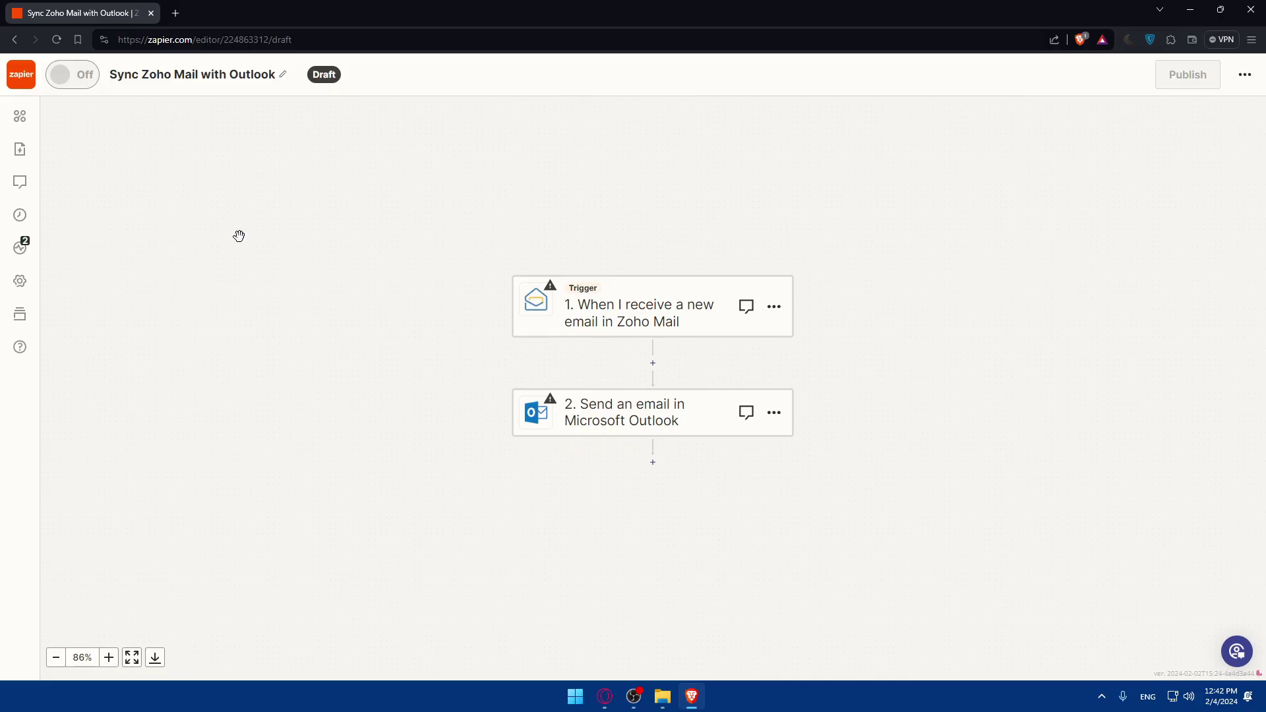
{"action": "left_click", "coordinate": [31, 252]}
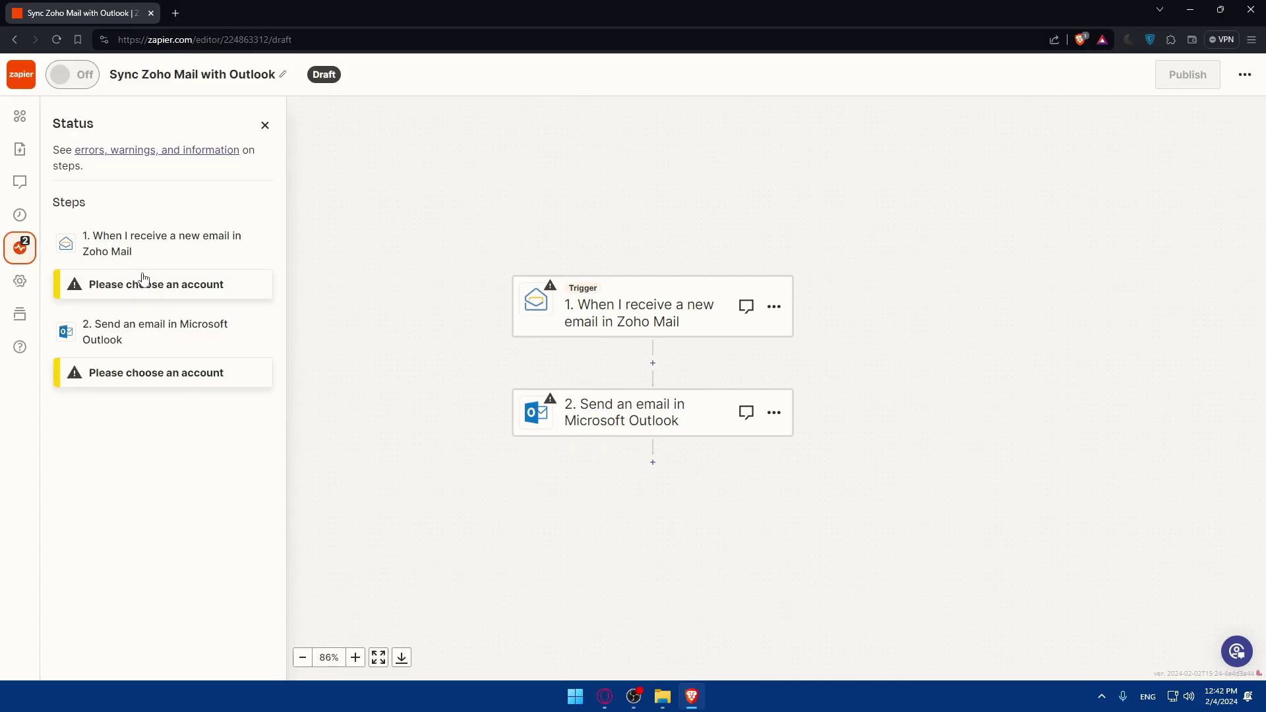
{"action": "left_click", "coordinate": [20, 247]}
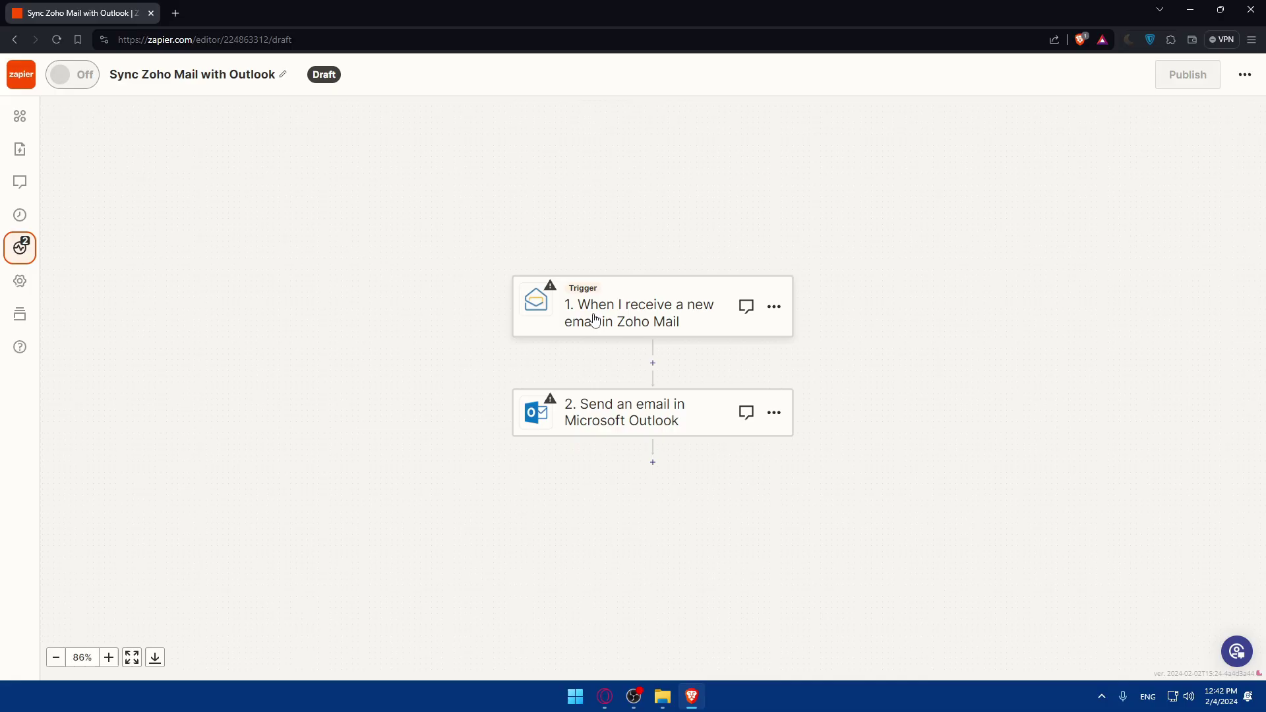
Confirm New Email as the Zoho Mail trigger event.
{"action": "left_click", "coordinate": [683, 288]}
{"action": "left_click", "coordinate": [1050, 166]}
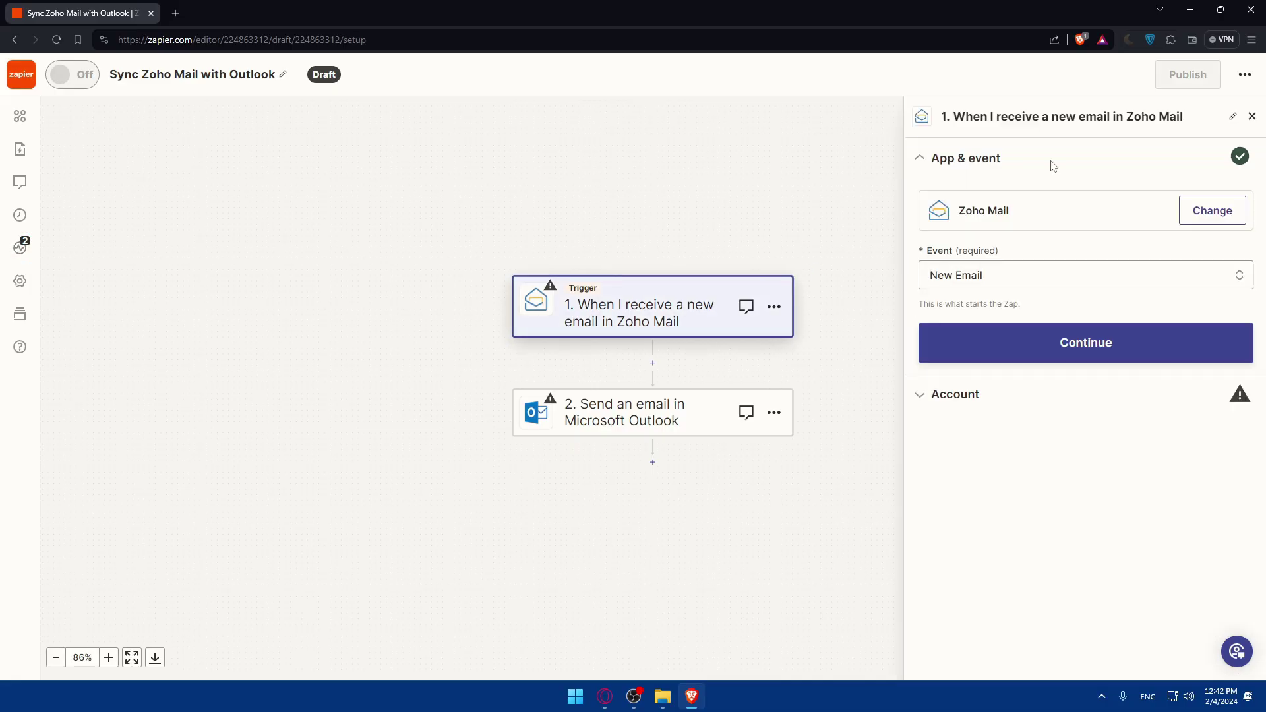
{"action": "left_click", "coordinate": [1052, 279]}
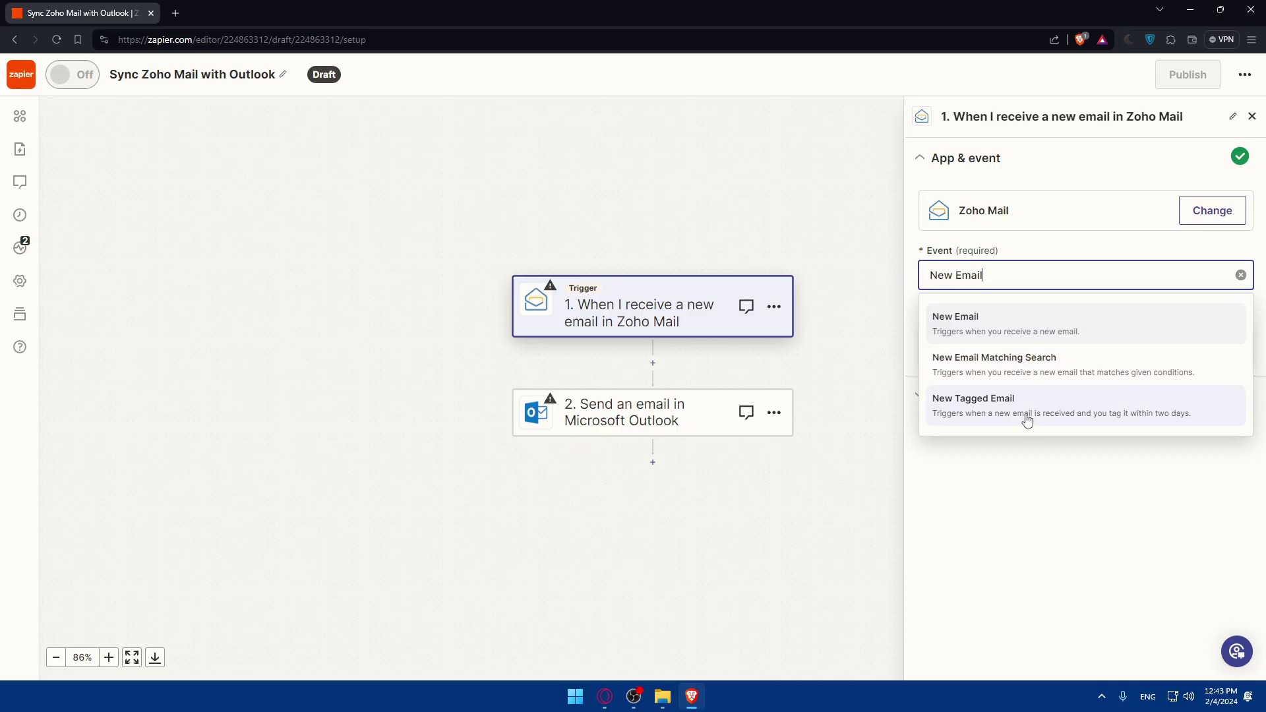
{"action": "left_click", "coordinate": [1039, 470]}
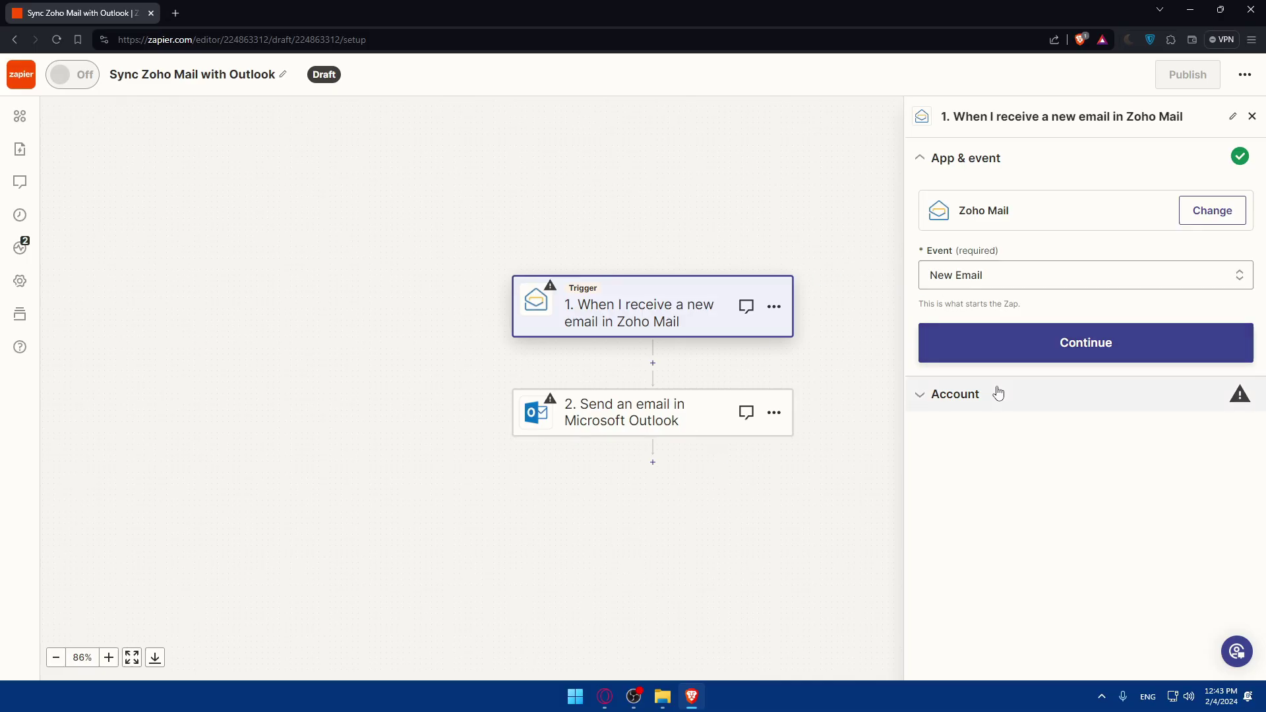
Keep Send Email as the Outlook action event, check step status, and continue to Account.
{"action": "left_click", "coordinate": [686, 417]}
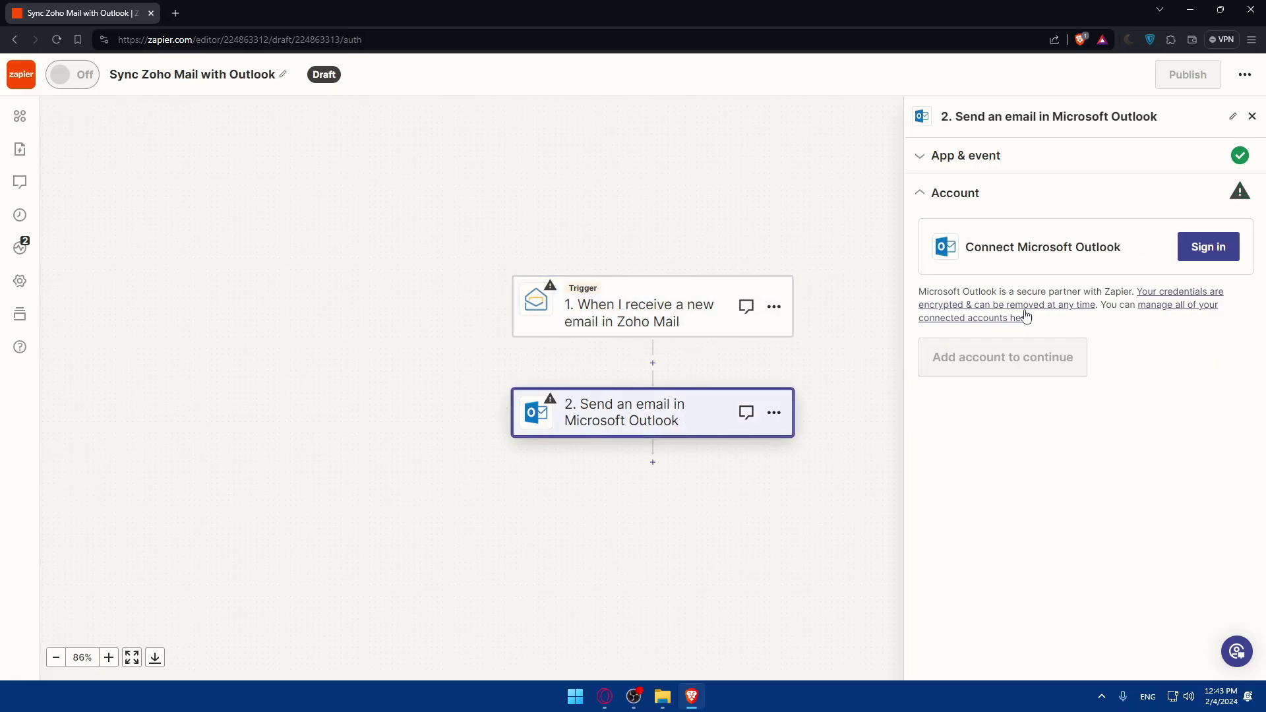
{"action": "left_click", "coordinate": [1025, 159]}
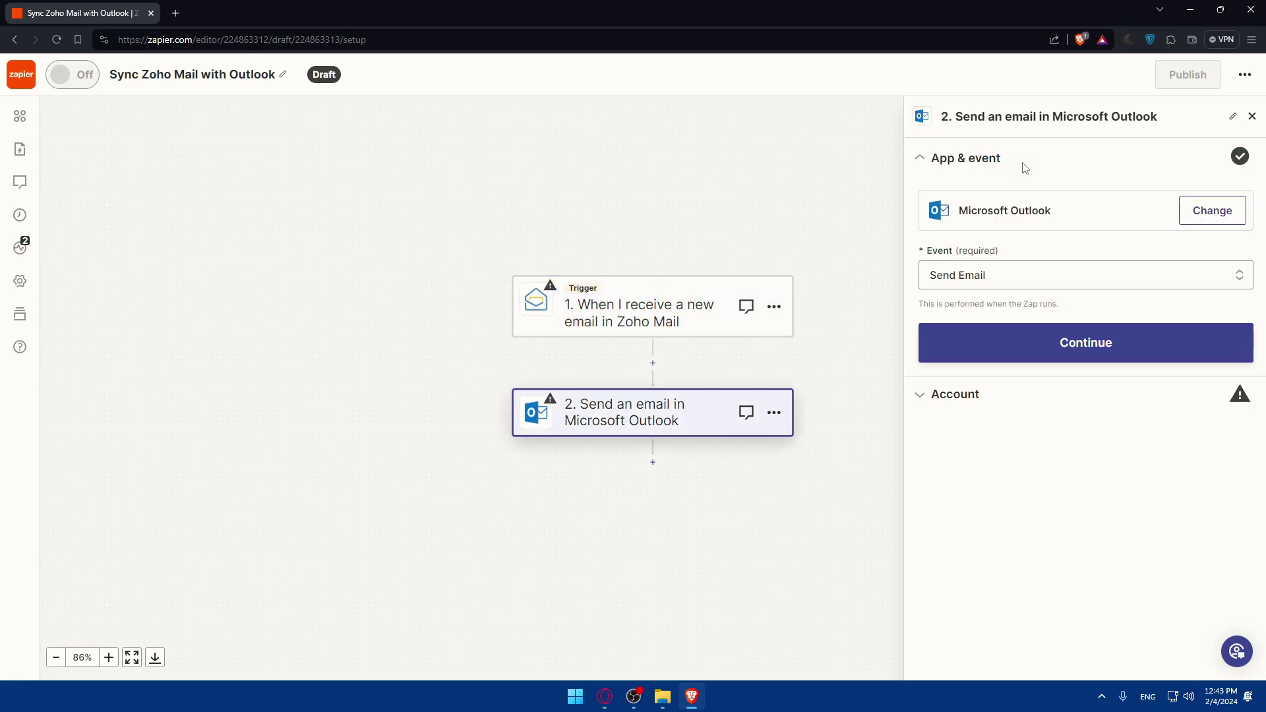
{"action": "left_click", "coordinate": [996, 277]}
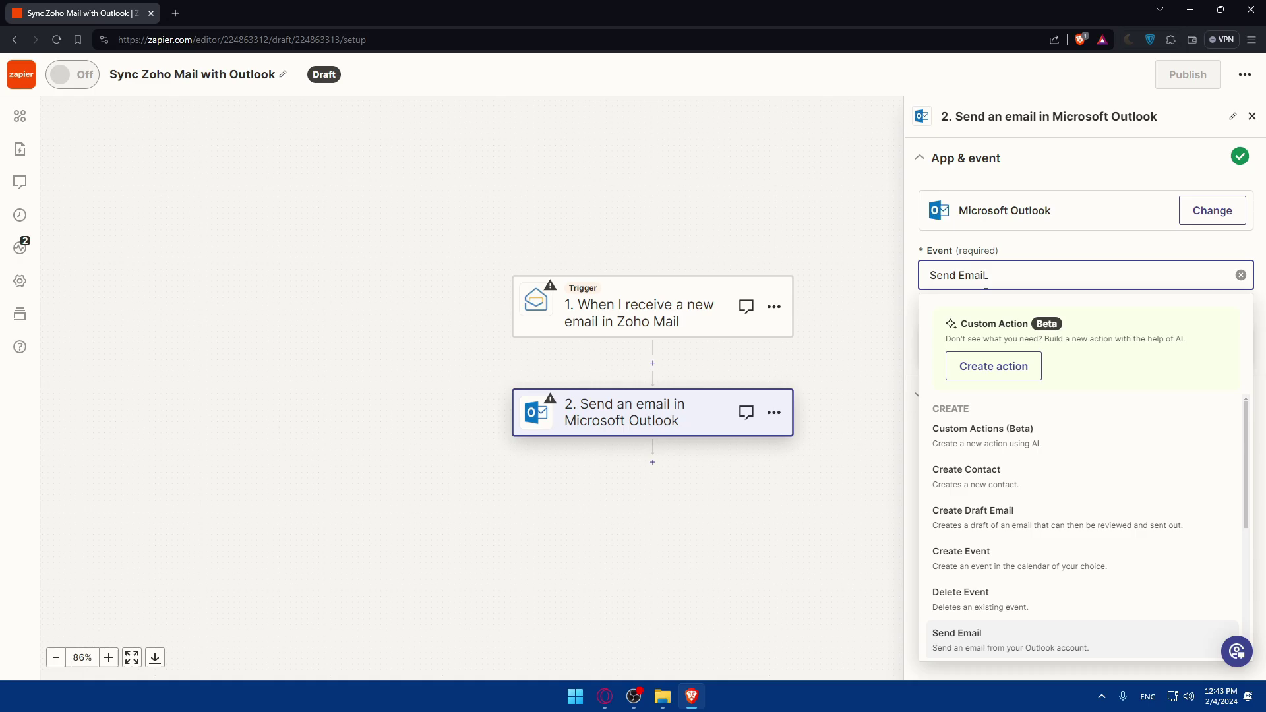
{"action": "scroll", "coordinate": [1063, 399], "scroll_direction": "down", "scroll_amount": 4}
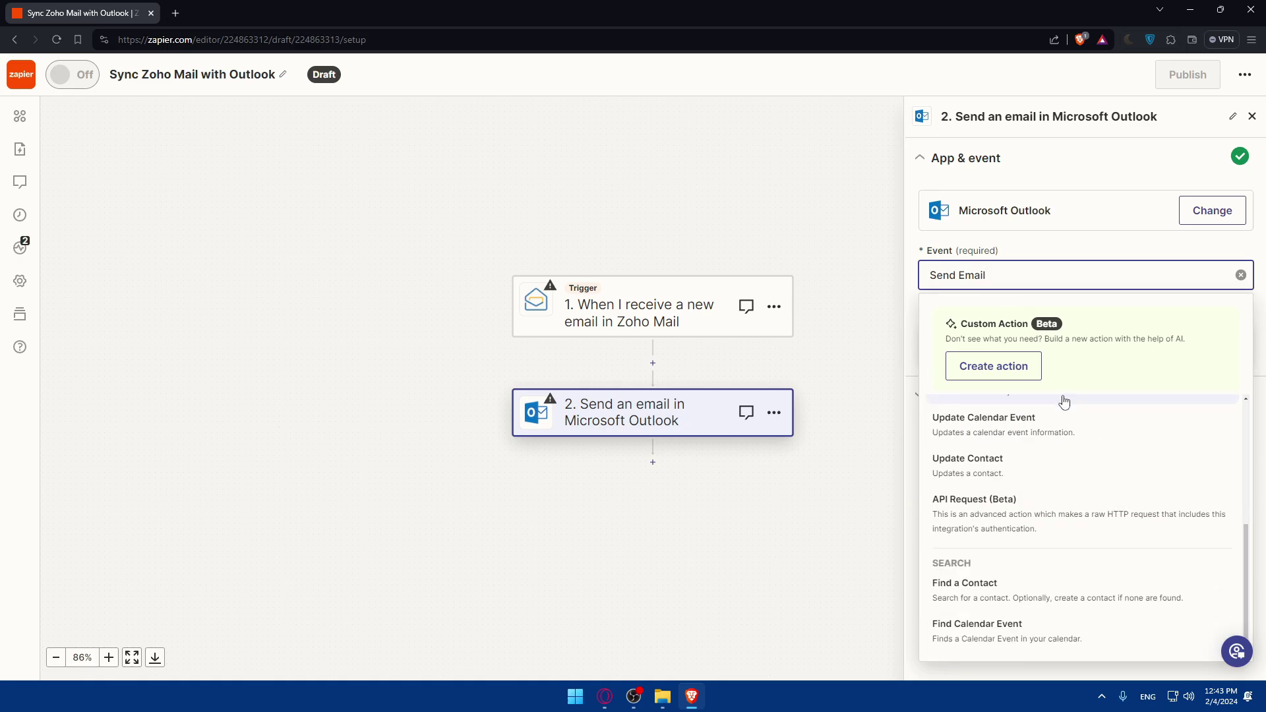
{"action": "scroll", "coordinate": [1046, 415], "scroll_direction": "up", "scroll_amount": 3}
{"action": "scroll", "coordinate": [967, 601], "scroll_direction": "down", "scroll_amount": 2}
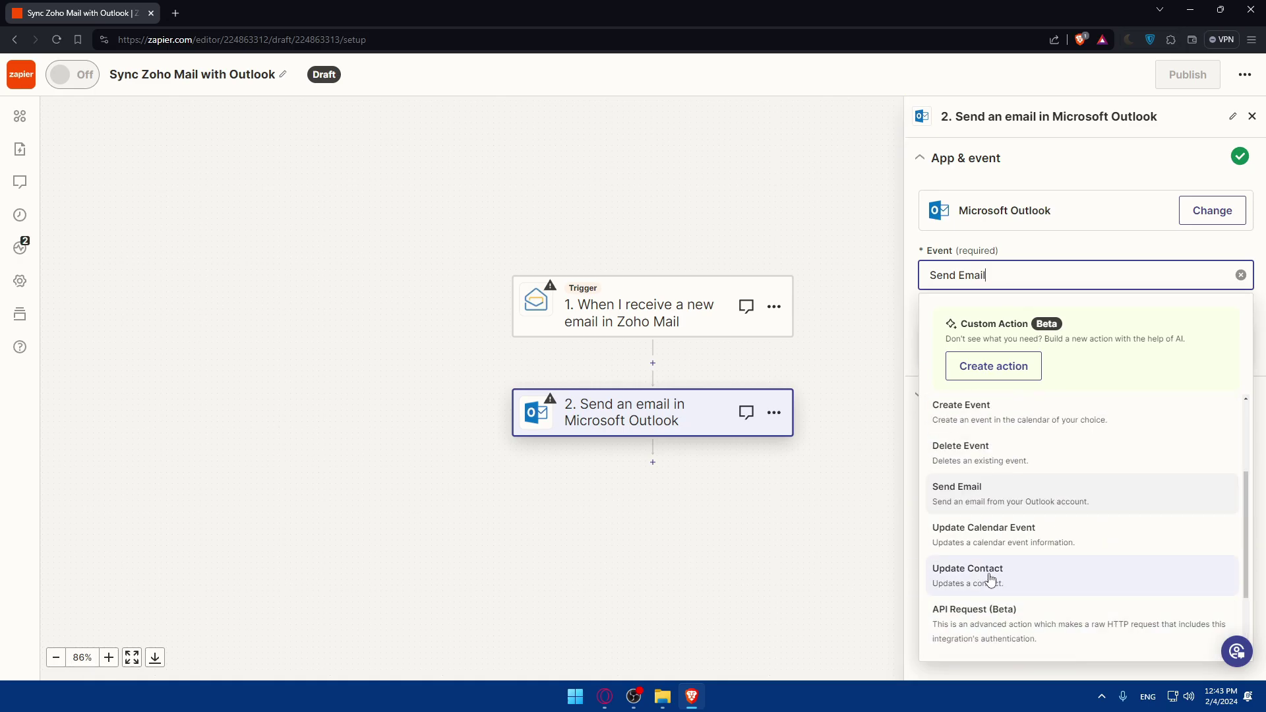
{"action": "scroll", "coordinate": [981, 575], "scroll_direction": "down", "scroll_amount": 2}
{"action": "scroll", "coordinate": [990, 597], "scroll_direction": "up", "scroll_amount": 2}
{"action": "scroll", "coordinate": [1003, 616], "scroll_direction": "down", "scroll_amount": 2}
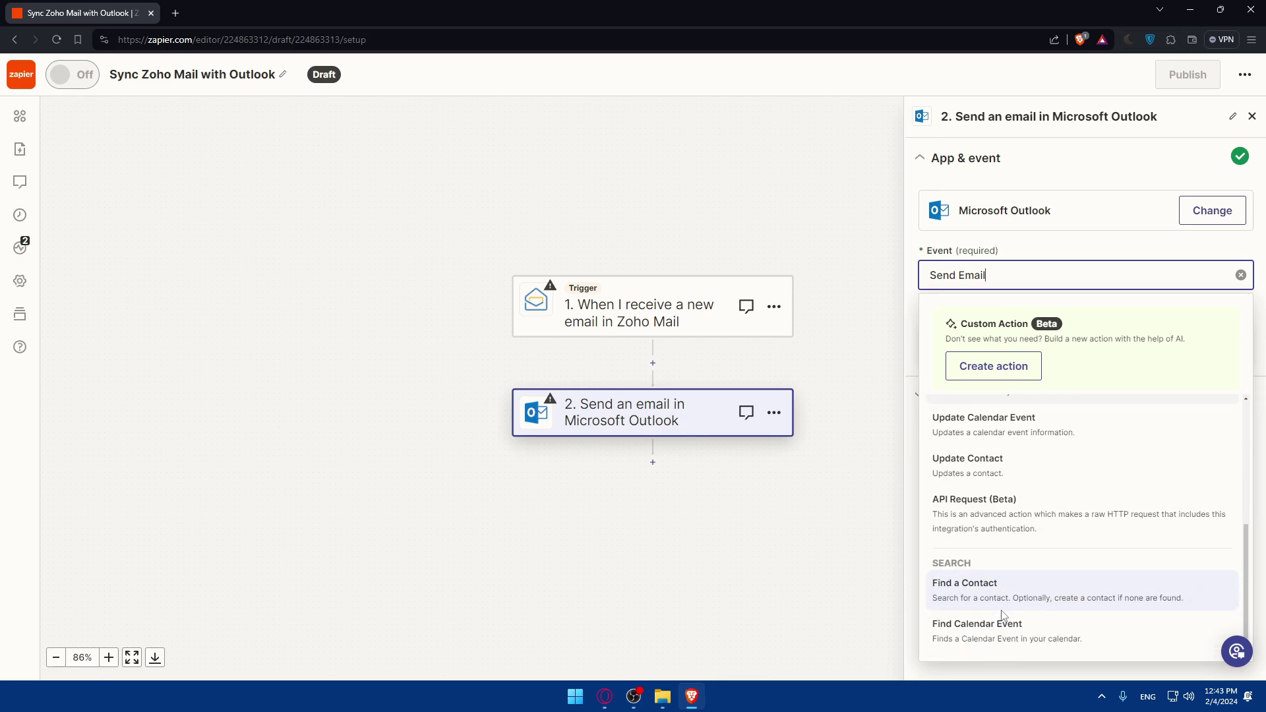
{"action": "scroll", "coordinate": [984, 607], "scroll_direction": "up", "scroll_amount": 2}
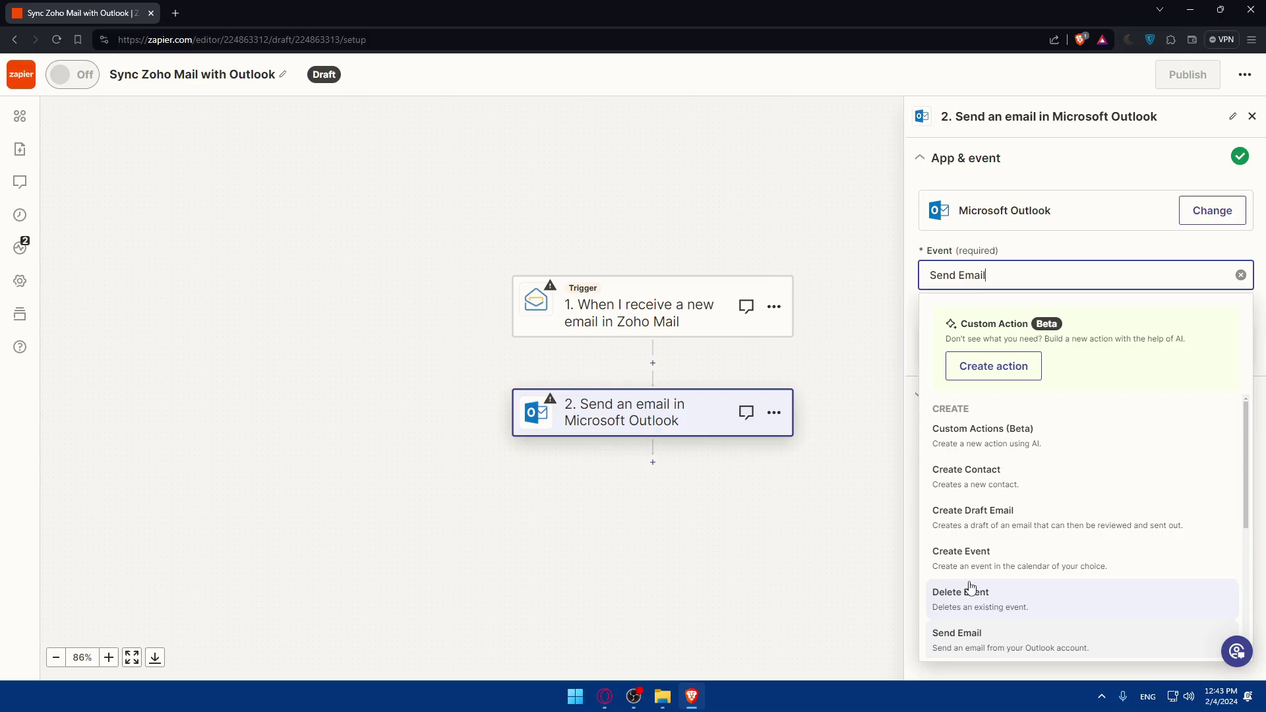
{"action": "left_click", "coordinate": [1033, 190]}
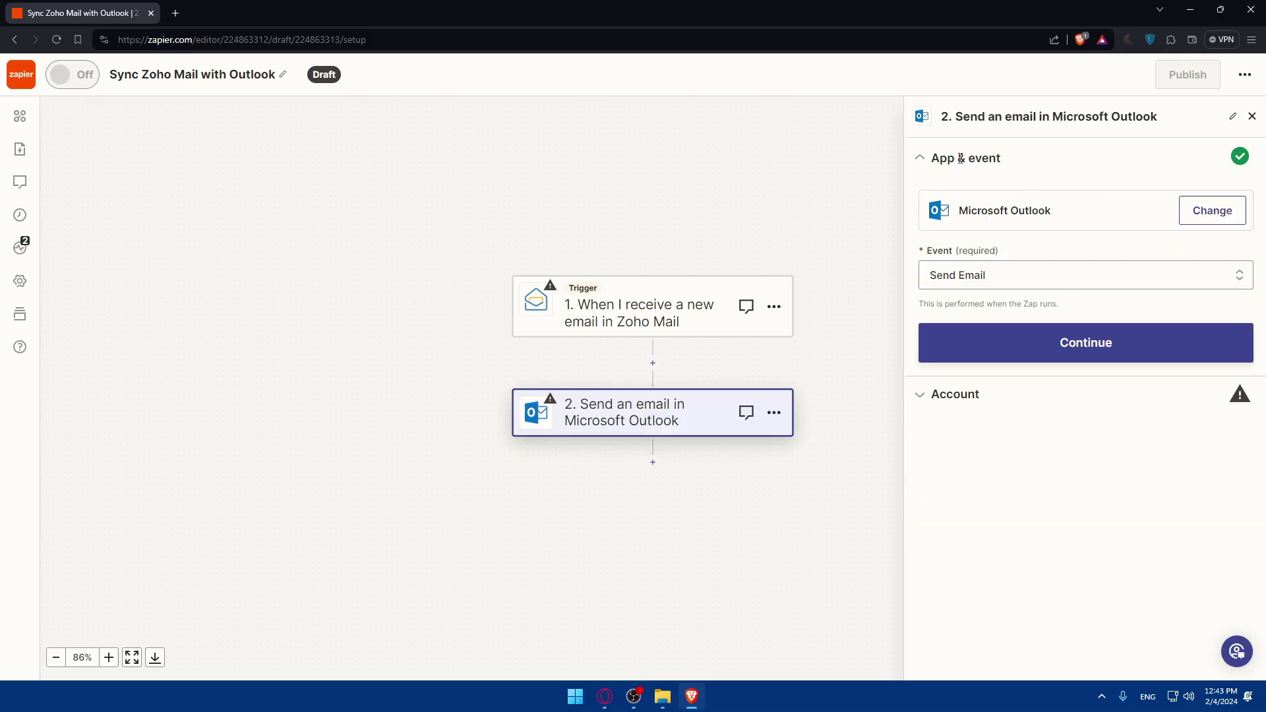
{"action": "left_click", "coordinate": [22, 246]}
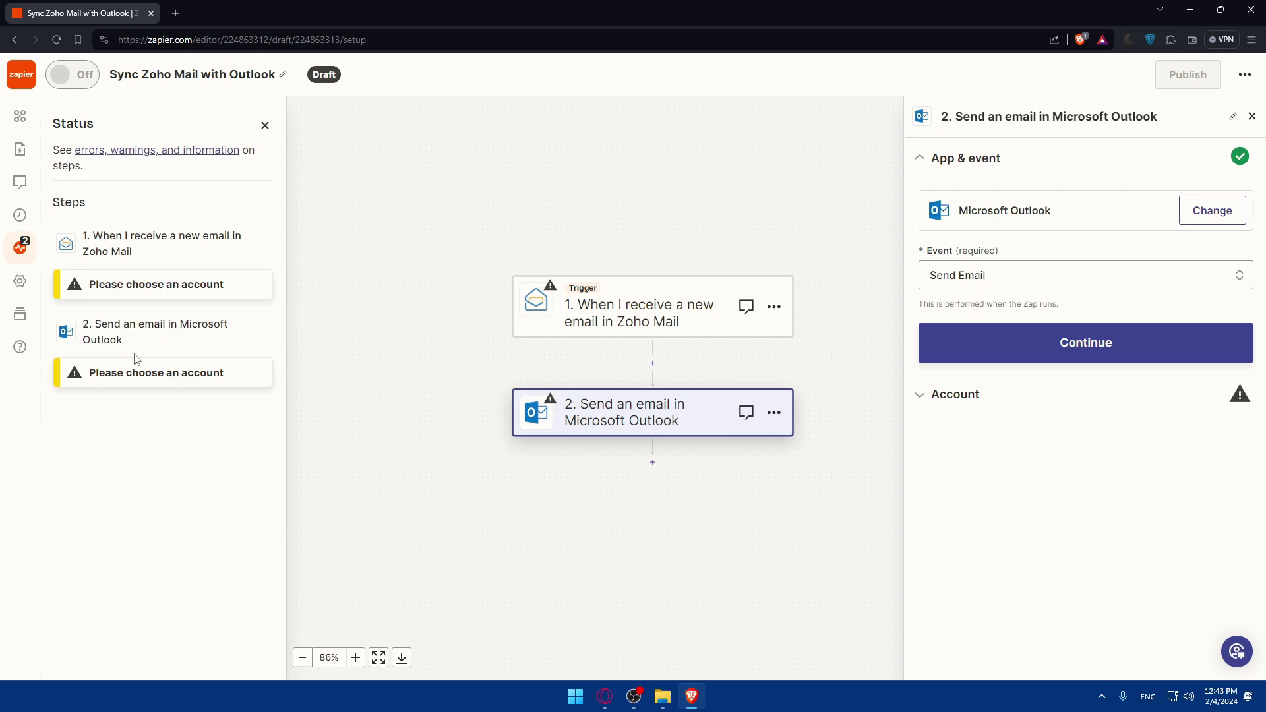
{"action": "left_click", "coordinate": [1015, 346]}
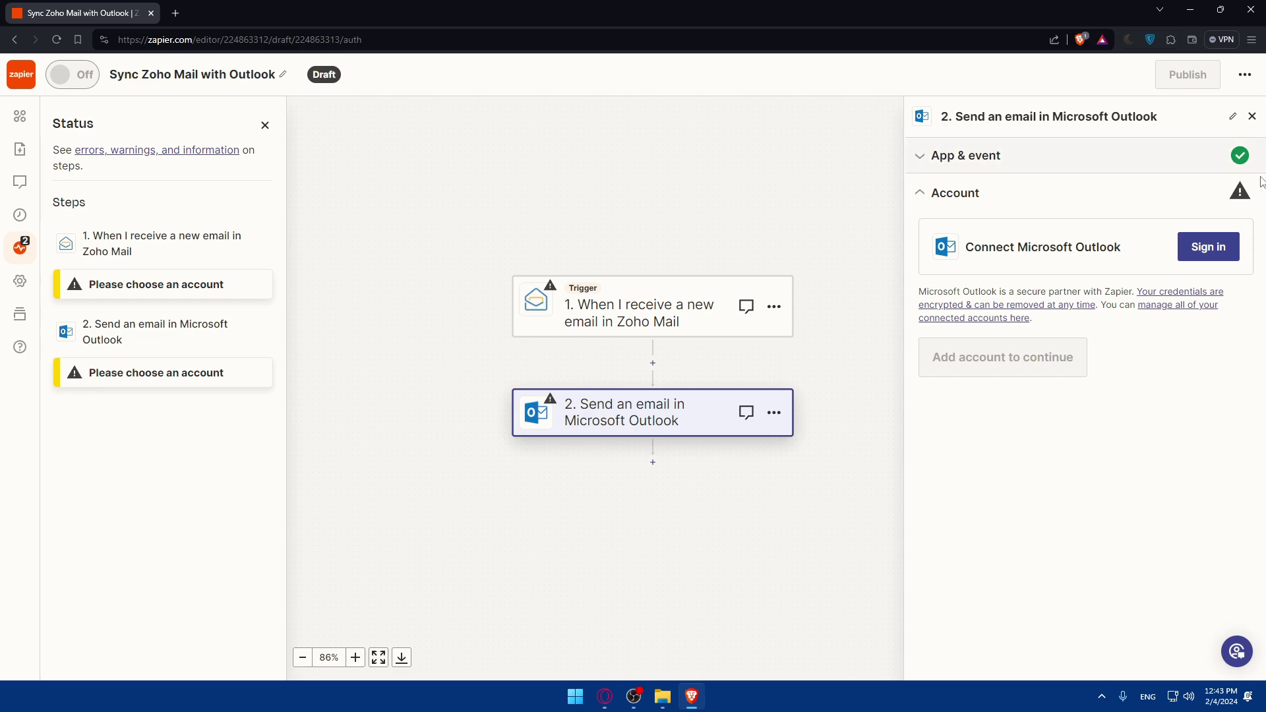
Start the Microsoft Outlook sign-in, then close the Microsoft popup without signing in.
{"action": "left_click", "coordinate": [1209, 247]}
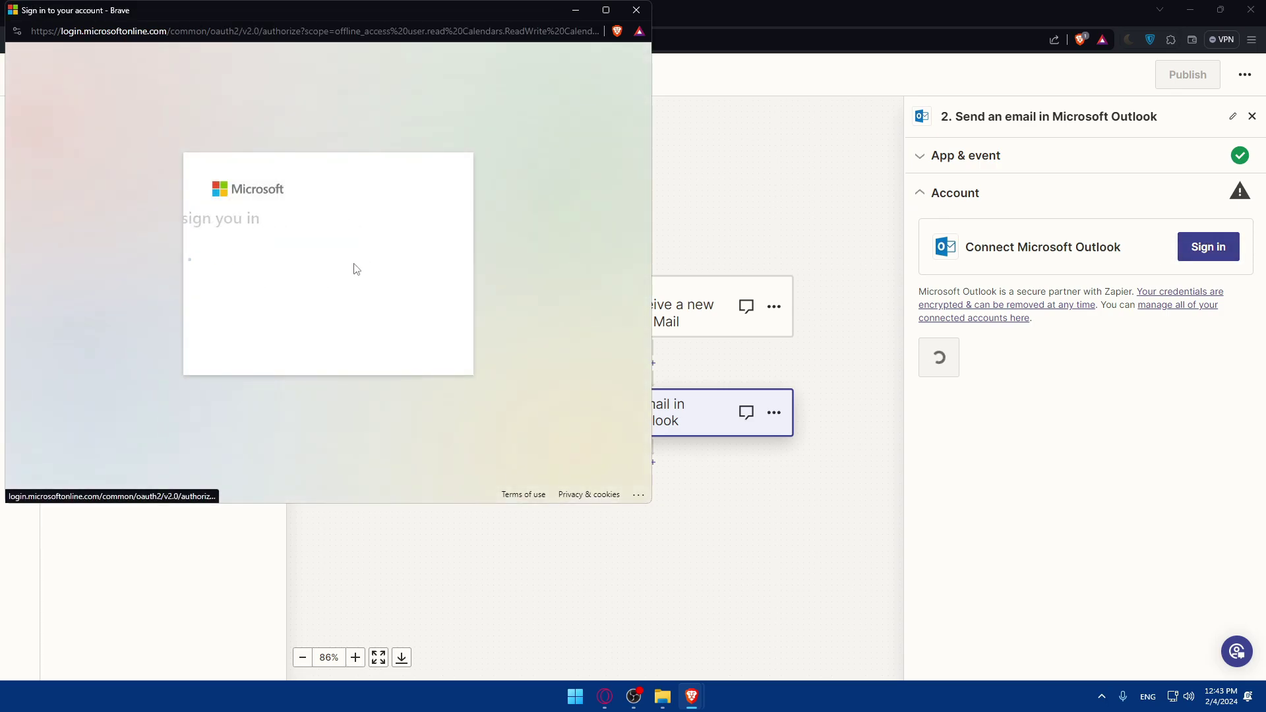
{"action": "left_click", "coordinate": [317, 225]}
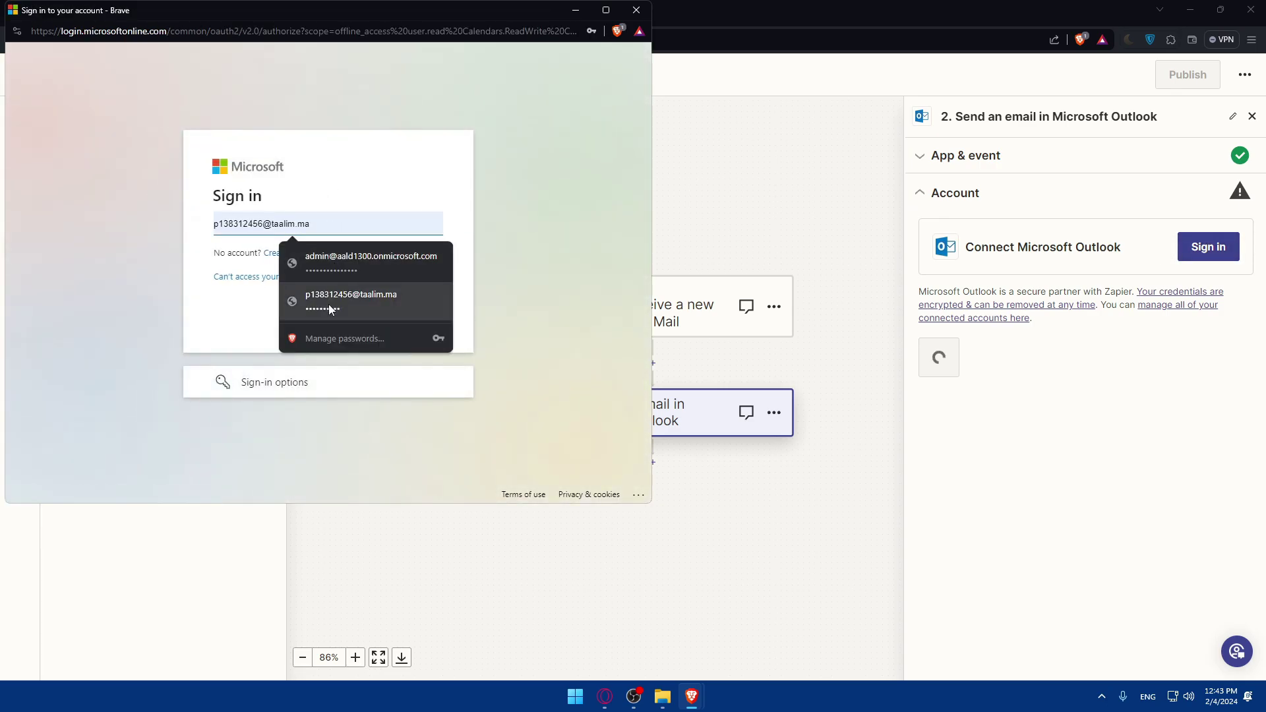
{"action": "left_click", "coordinate": [224, 323]}
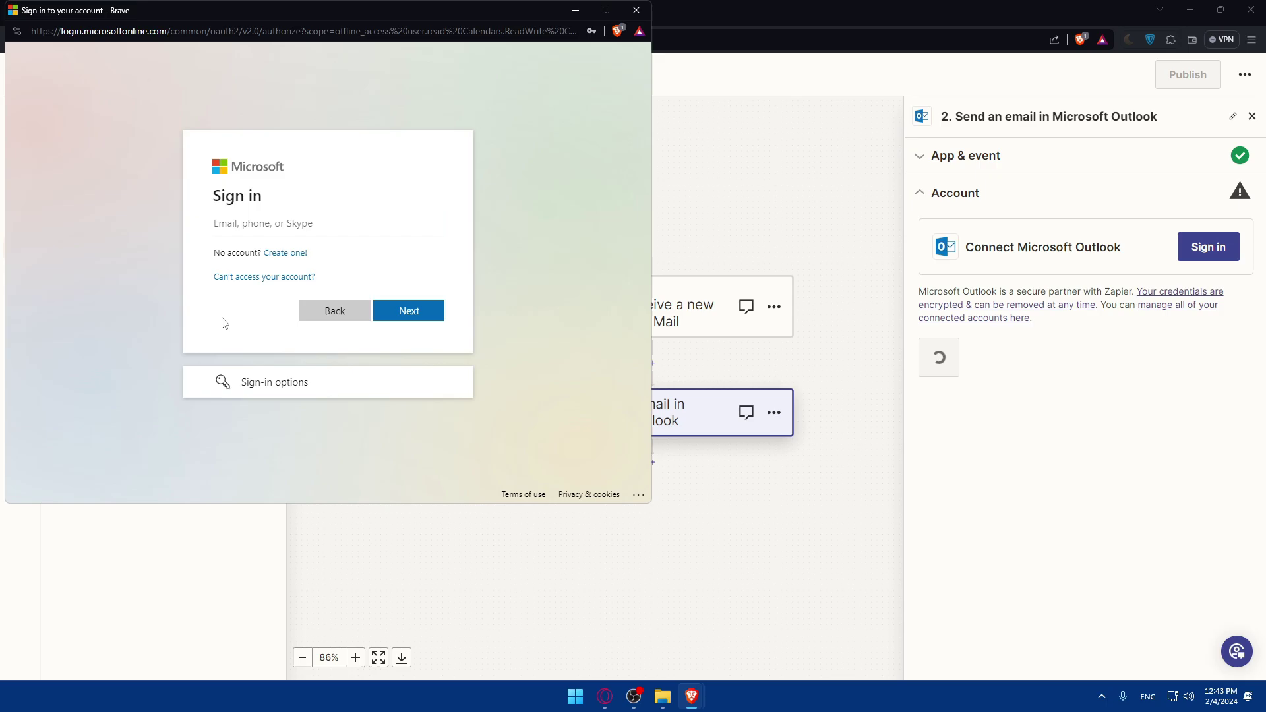
{"action": "left_click", "coordinate": [637, 10]}
Sign in to Zoho Mail on the zoho.com domain, then close the permission window unaccepted.
{"action": "left_click", "coordinate": [638, 329]}
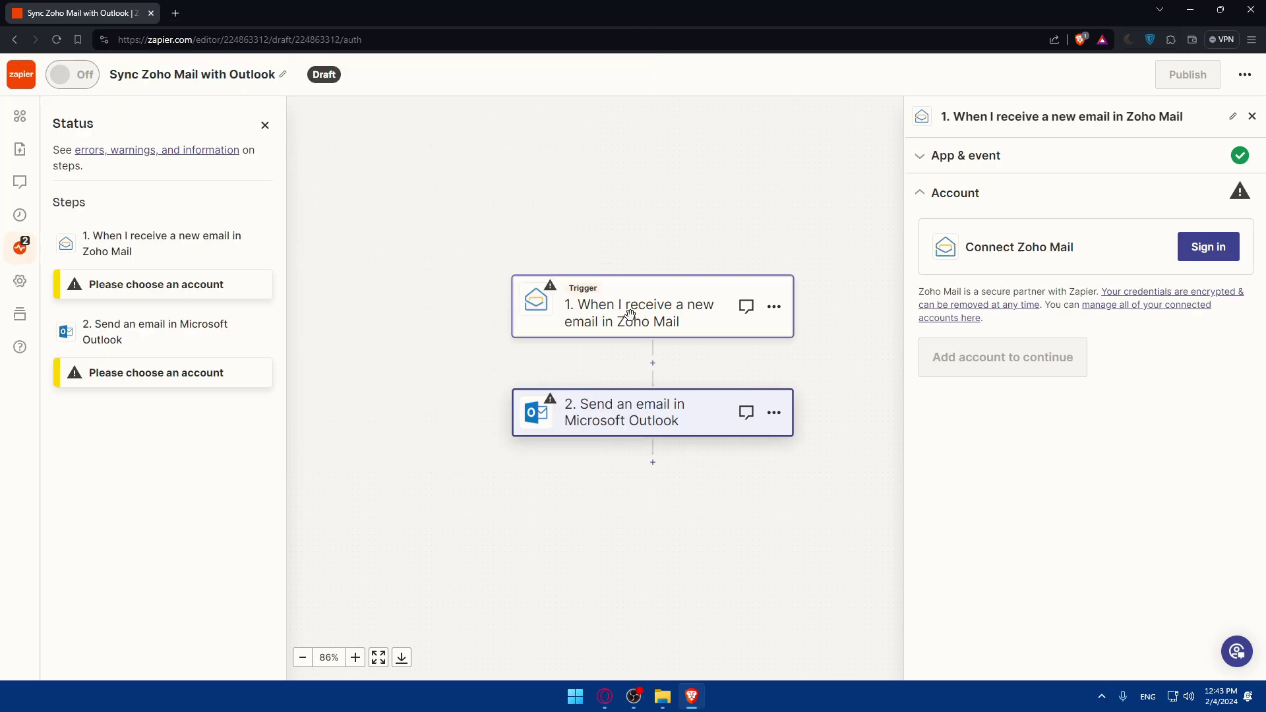
{"action": "left_click", "coordinate": [1201, 258]}
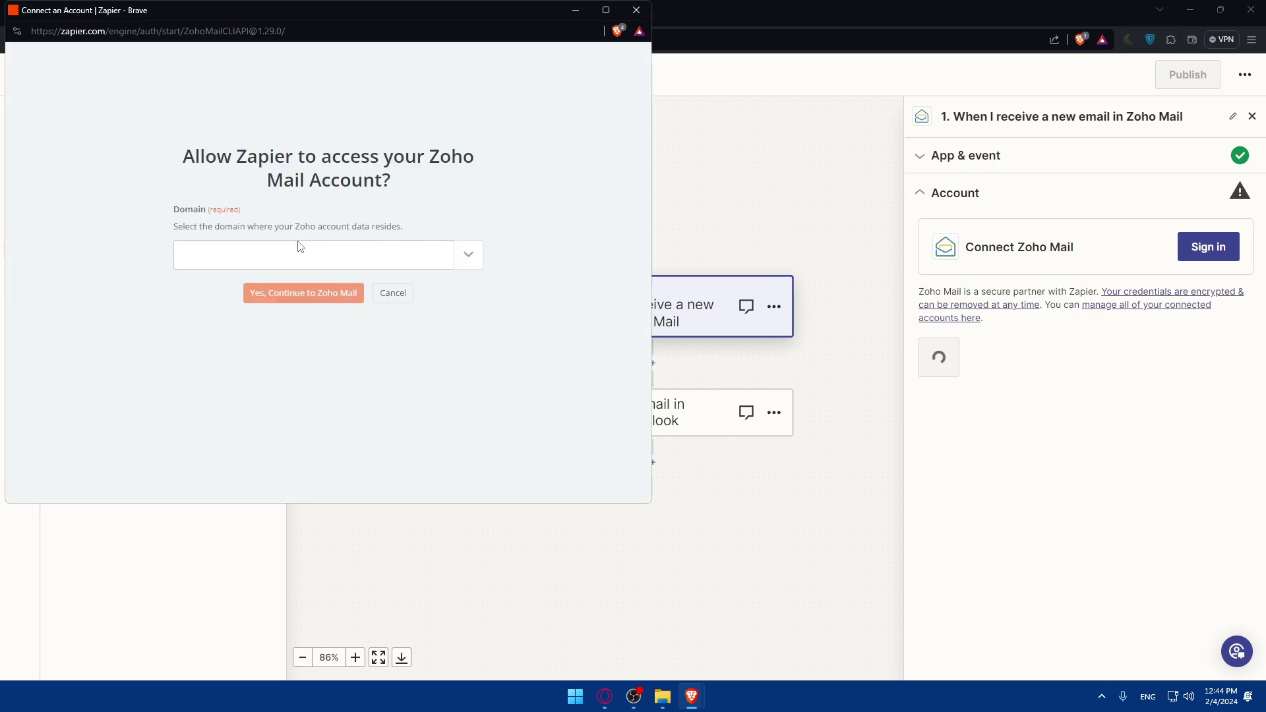
{"action": "left_click", "coordinate": [296, 254]}
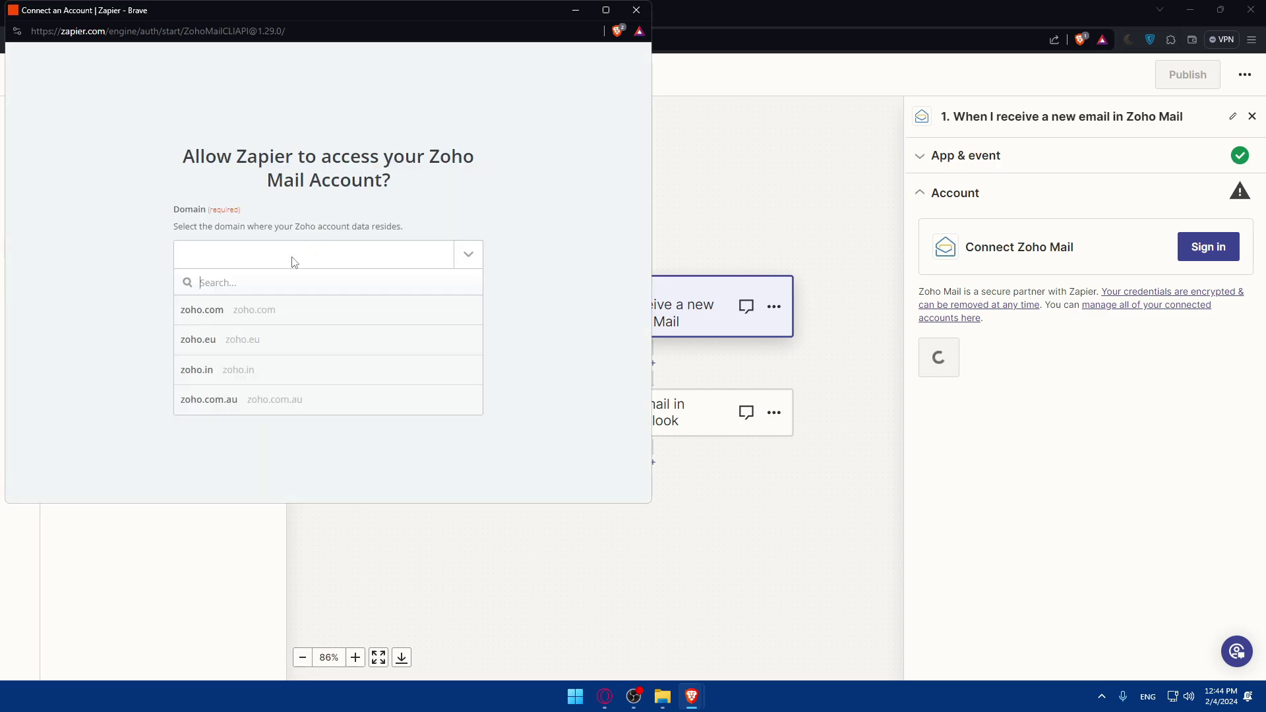
{"action": "left_click", "coordinate": [254, 308]}
{"action": "left_click", "coordinate": [334, 301]}
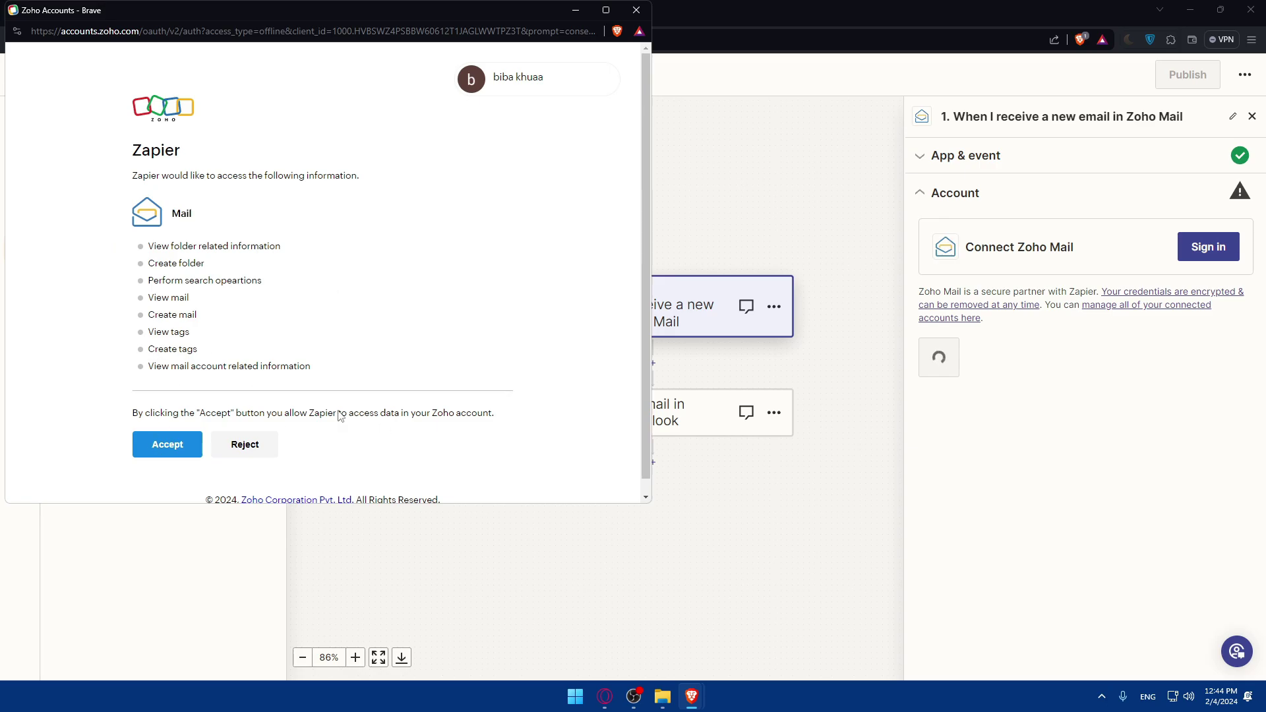
{"action": "left_click", "coordinate": [637, 10]}
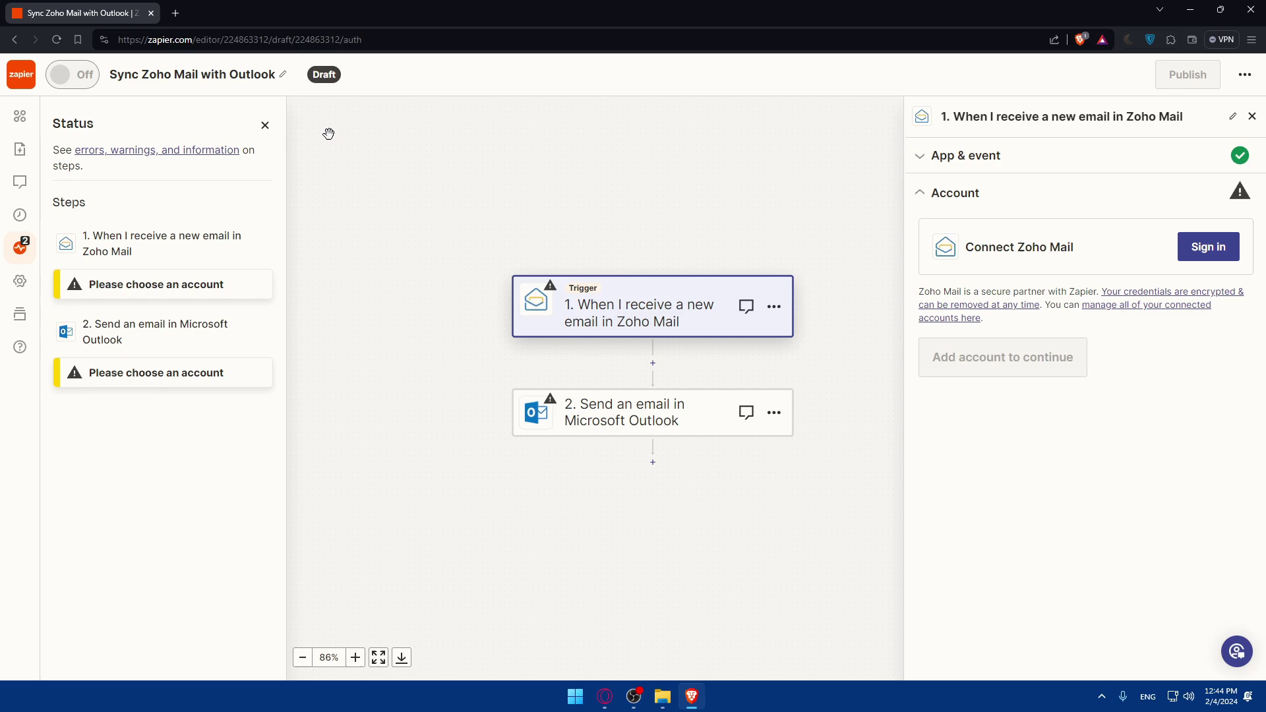
Close the Status panel and zoom and pan the canvas to center both step cards.
{"action": "left_click", "coordinate": [265, 125]}
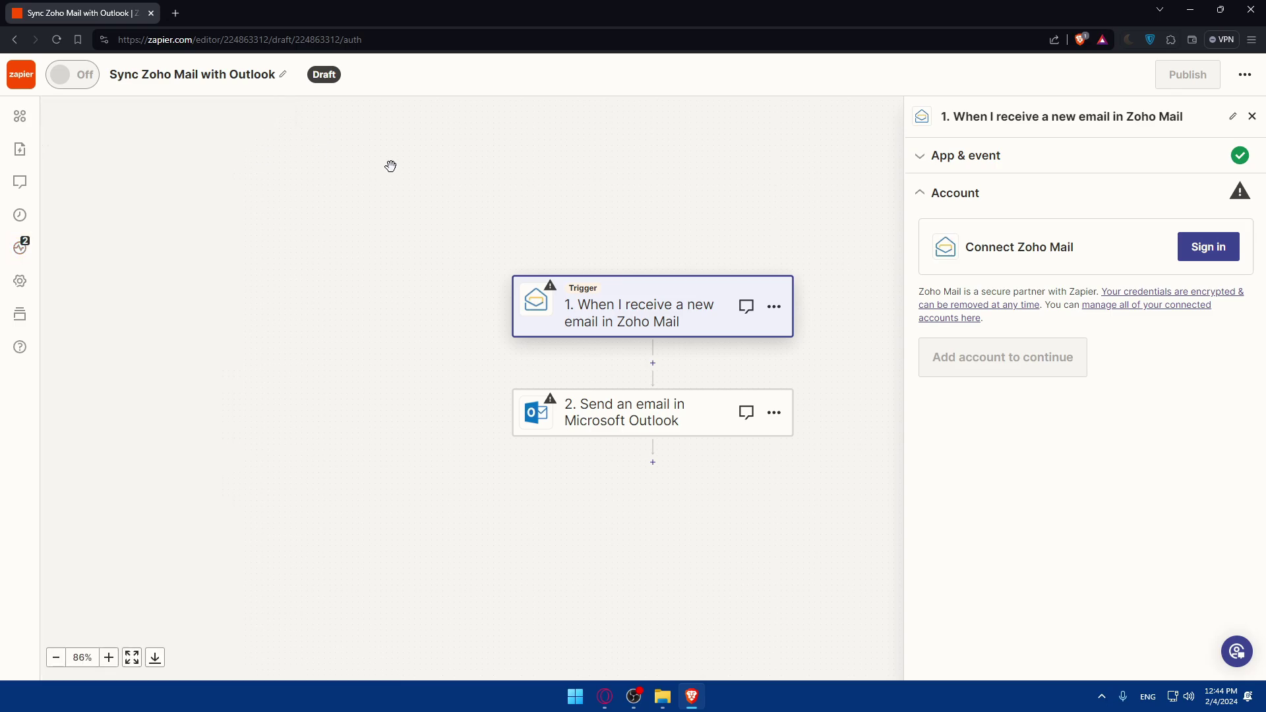
{"action": "scroll", "coordinate": [390, 166], "scroll_direction": "down", "scroll_amount": 3}
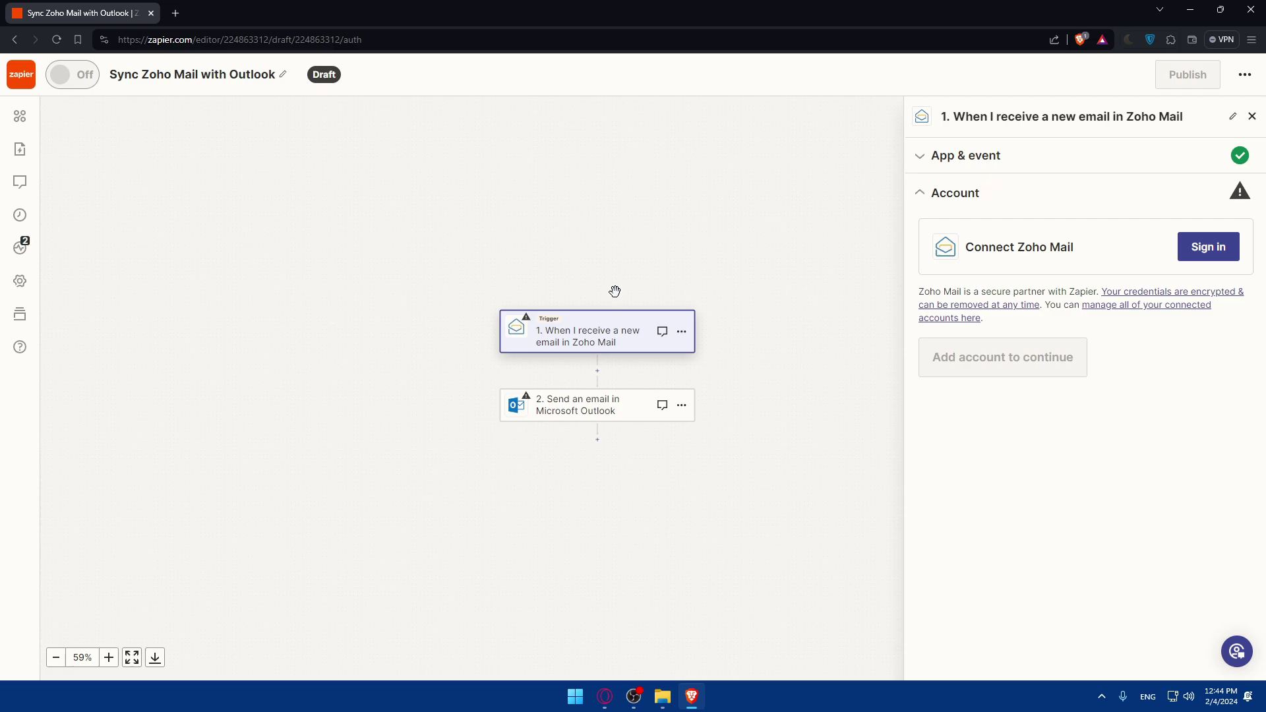
{"action": "scroll", "coordinate": [615, 291], "scroll_direction": "up", "scroll_amount": 1}
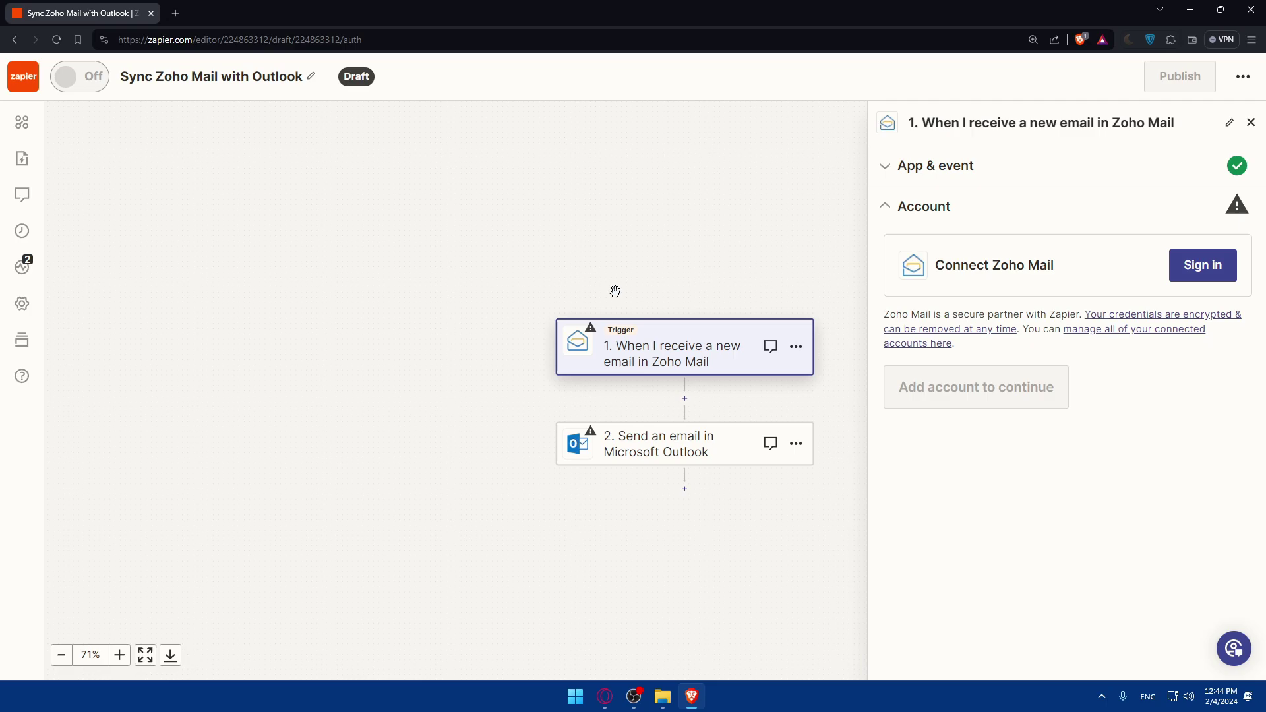
{"action": "scroll", "coordinate": [614, 291], "scroll_direction": "down", "scroll_amount": 1}
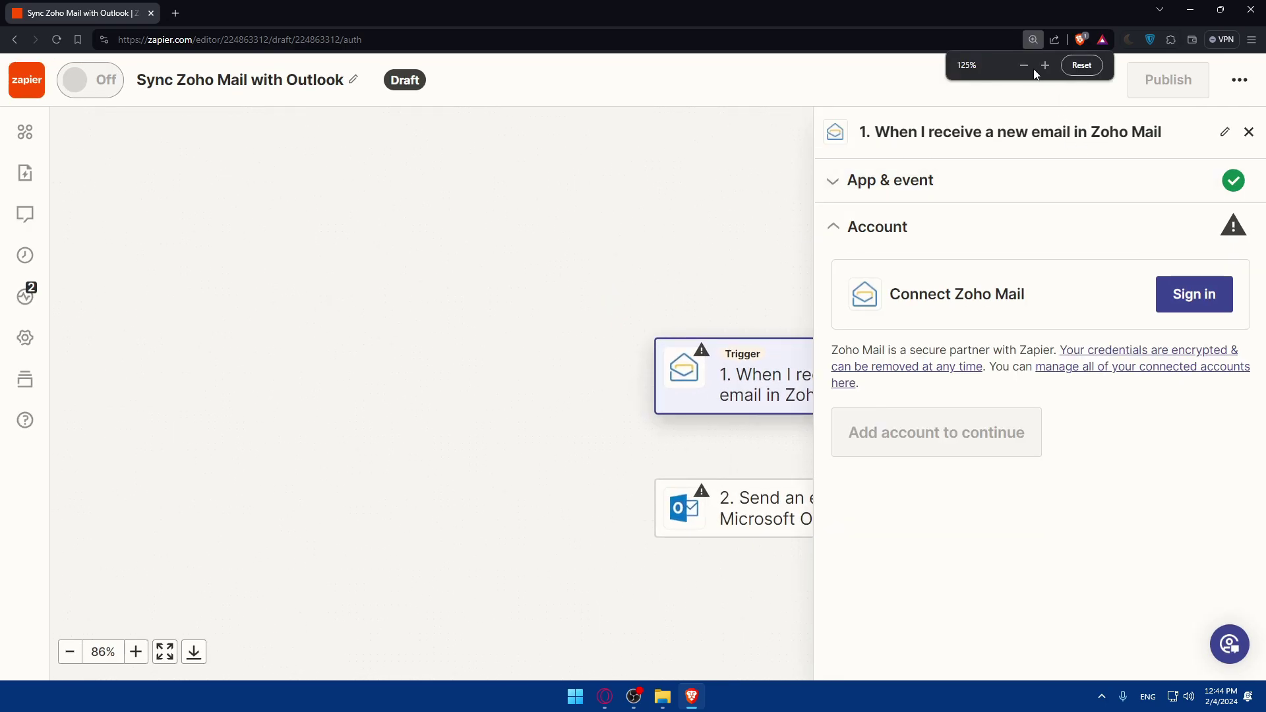
{"action": "left_click_drag", "start_coordinate": [692, 192], "coordinate": [540, 206]}
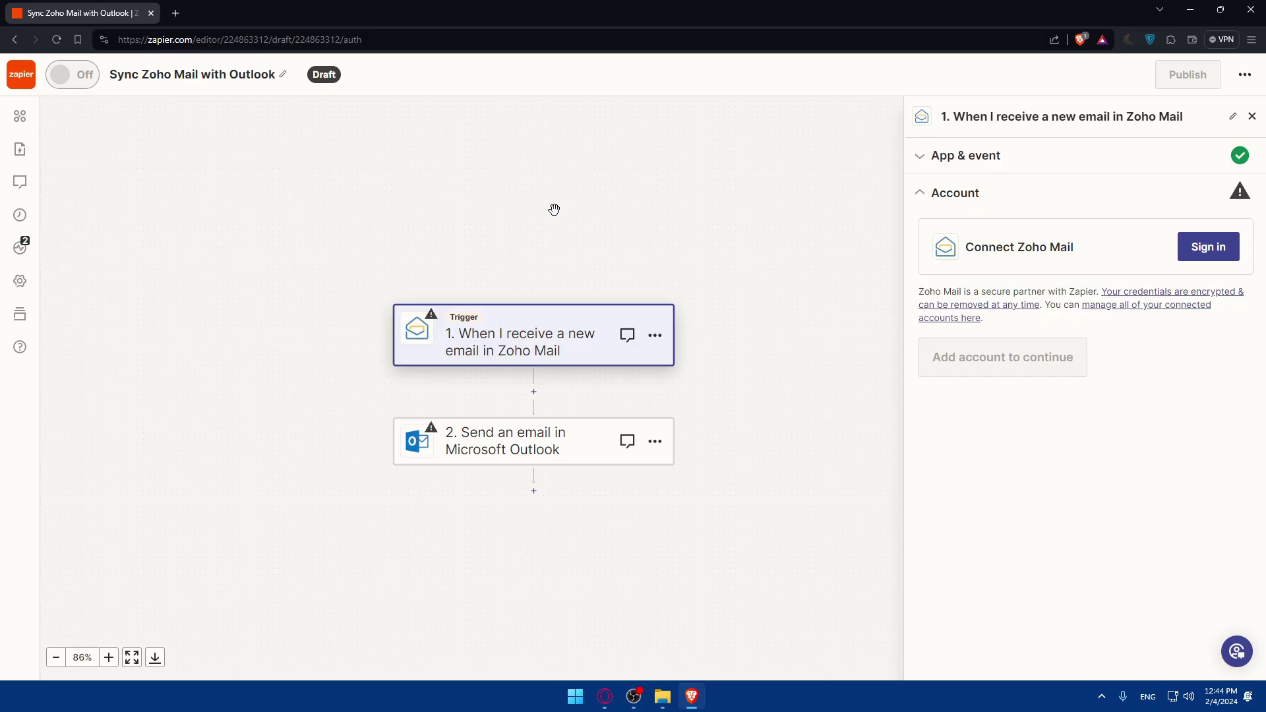
{"action": "scroll", "coordinate": [554, 210], "scroll_direction": "down", "scroll_amount": 3}
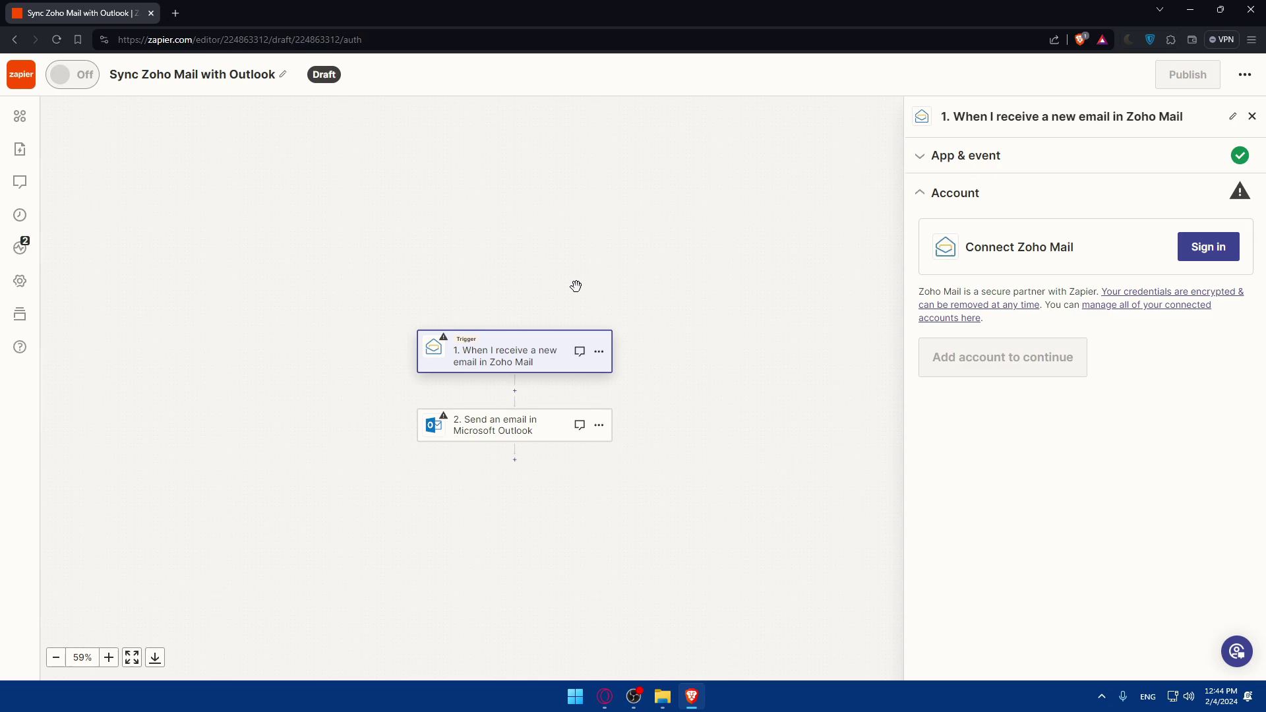
Replace the trigger app with Microsoft Outlook.
{"action": "left_click", "coordinate": [942, 171]}
{"action": "left_click", "coordinate": [1210, 211]}
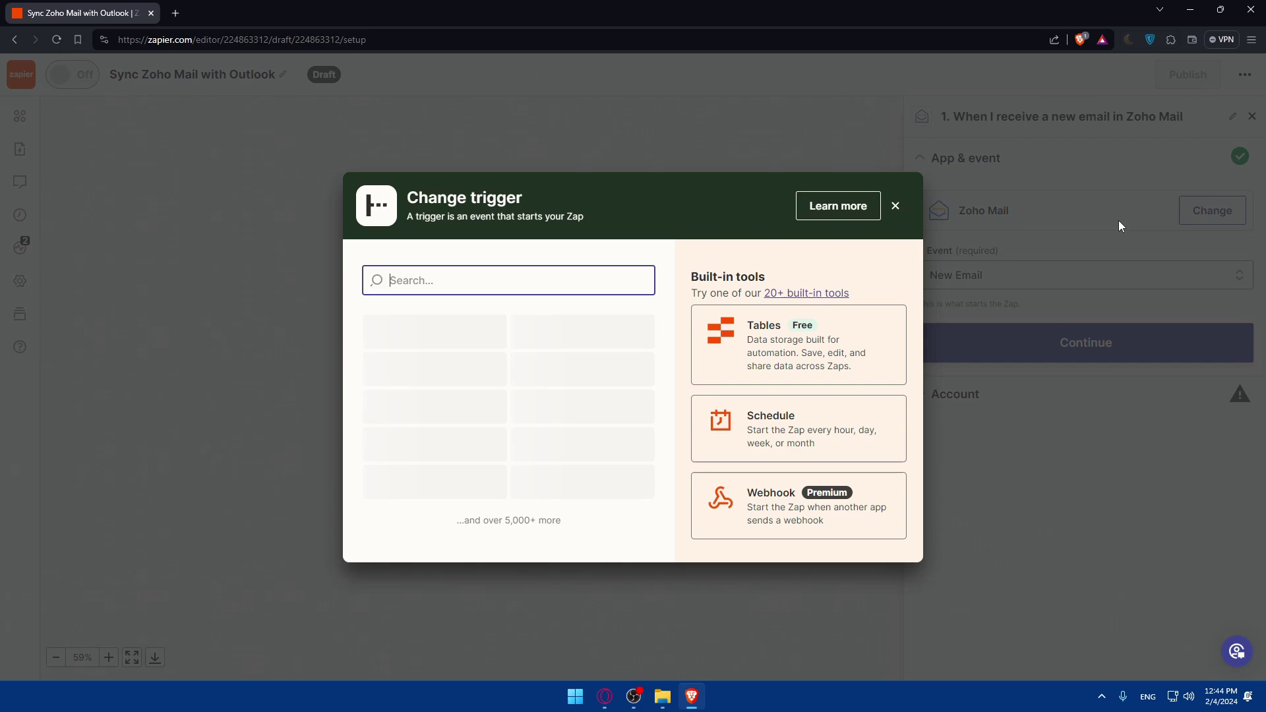
{"action": "type", "text": "outpp"}
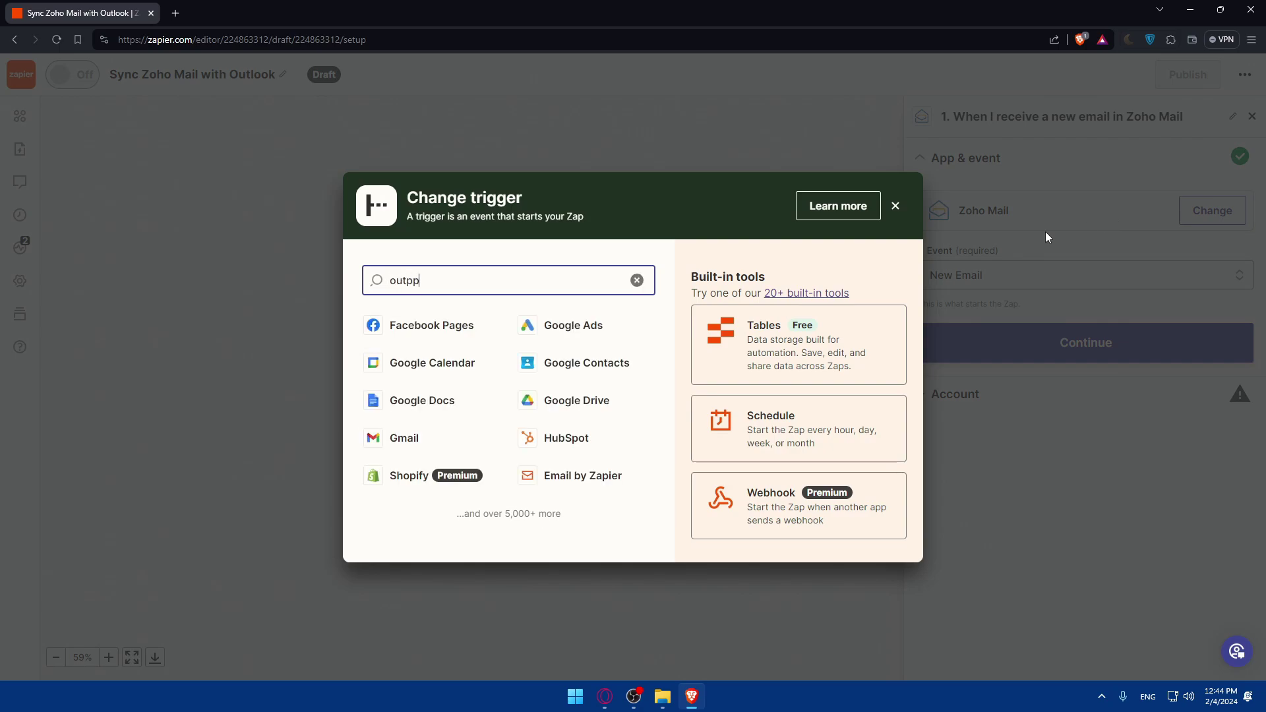
{"action": "key", "text": "BackSpace"}
{"action": "key", "text": "BackSpace"}
{"action": "type", "text": "oo"}
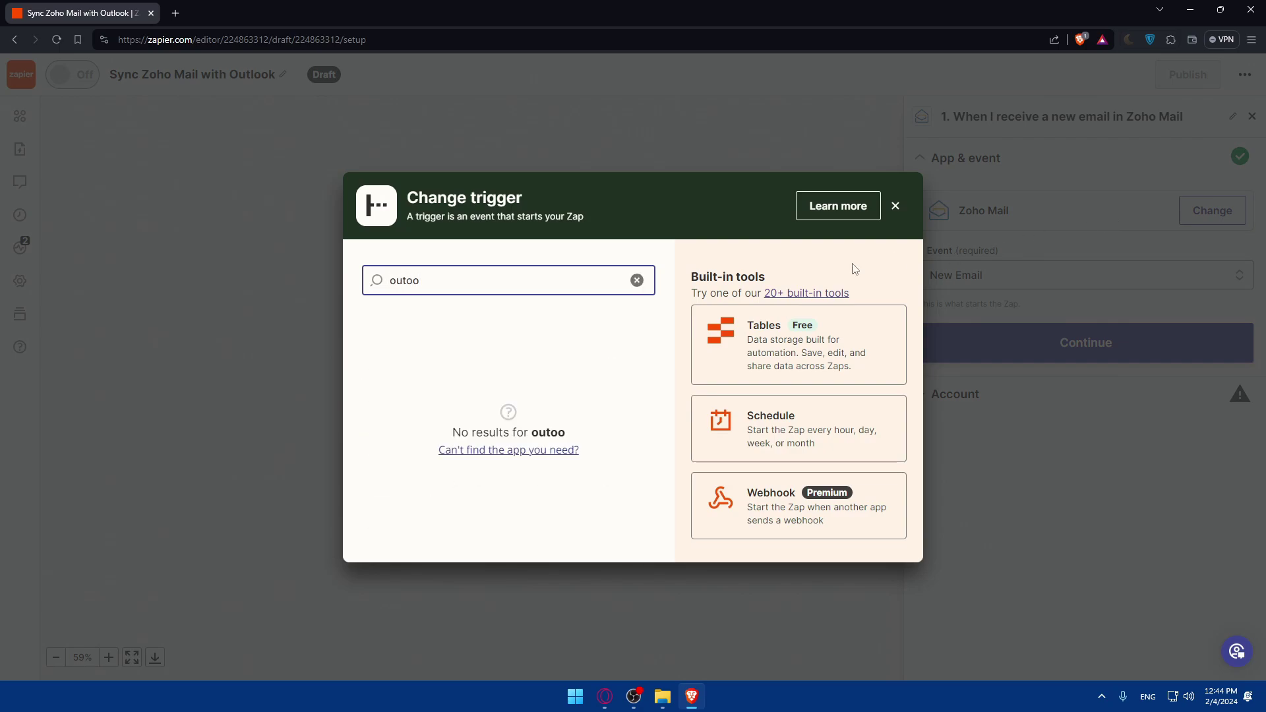
{"action": "key", "text": "BackSpace"}
{"action": "key", "text": "BackSpace"}
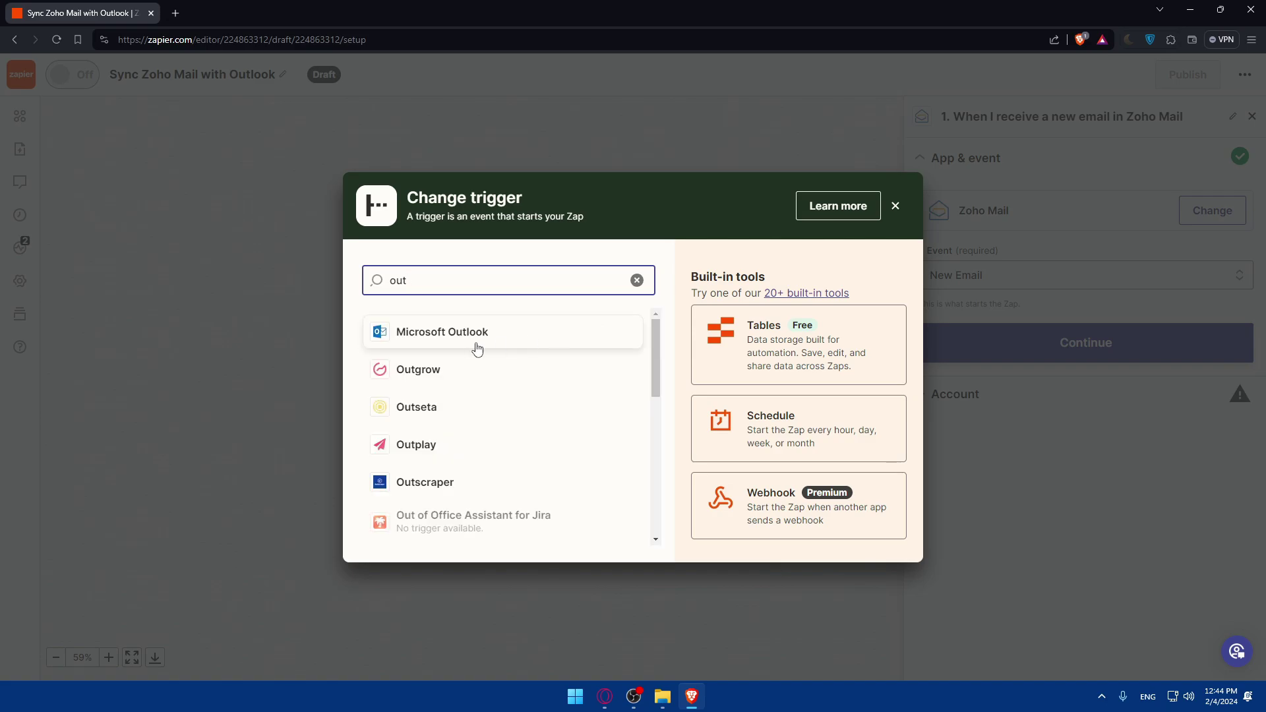
{"action": "left_click", "coordinate": [475, 350]}
Open the action step's app picker and search for 'zoho mial'.
{"action": "left_click", "coordinate": [480, 437]}
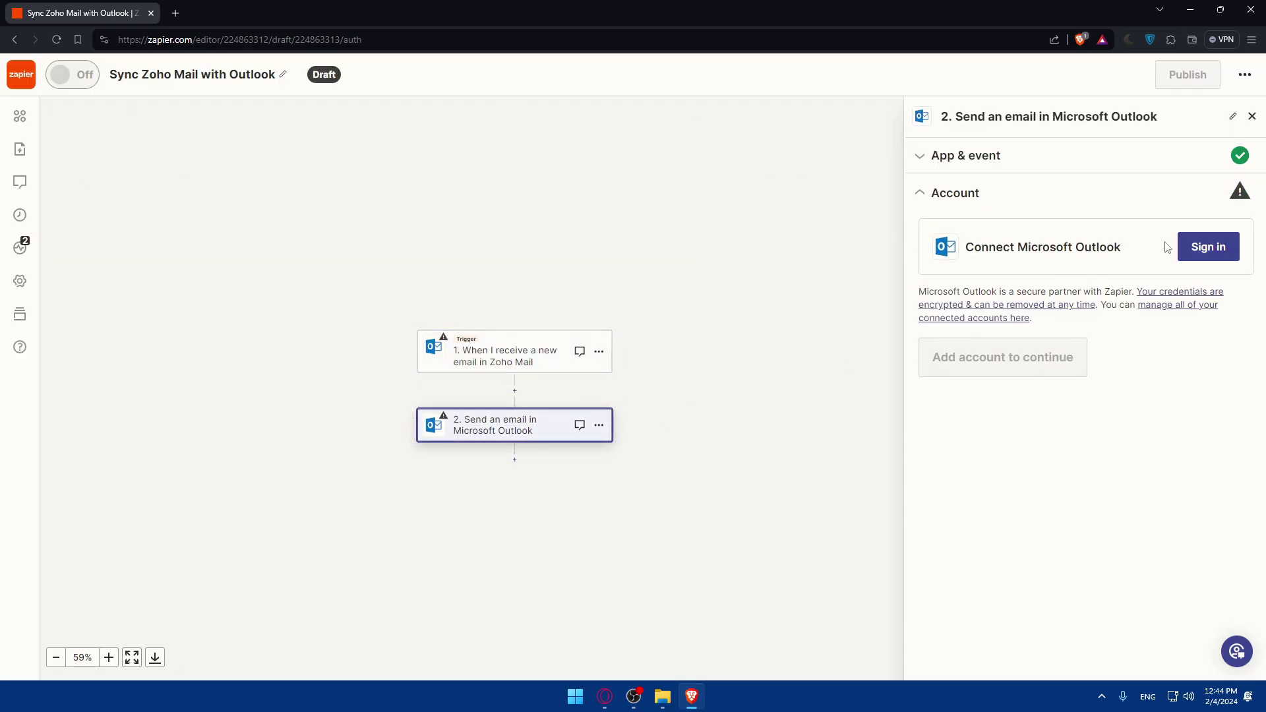
{"action": "left_click", "coordinate": [1159, 159]}
{"action": "left_click", "coordinate": [1194, 212]}
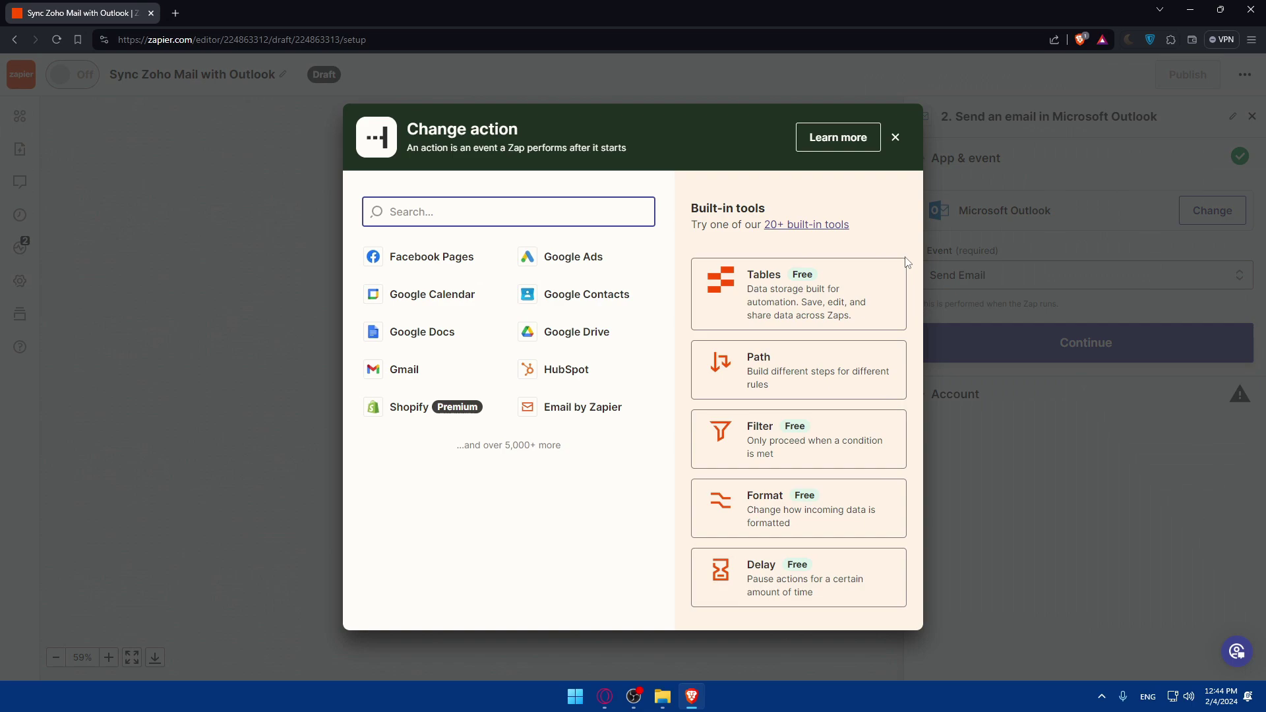
{"action": "type", "text": "zoho mi"}
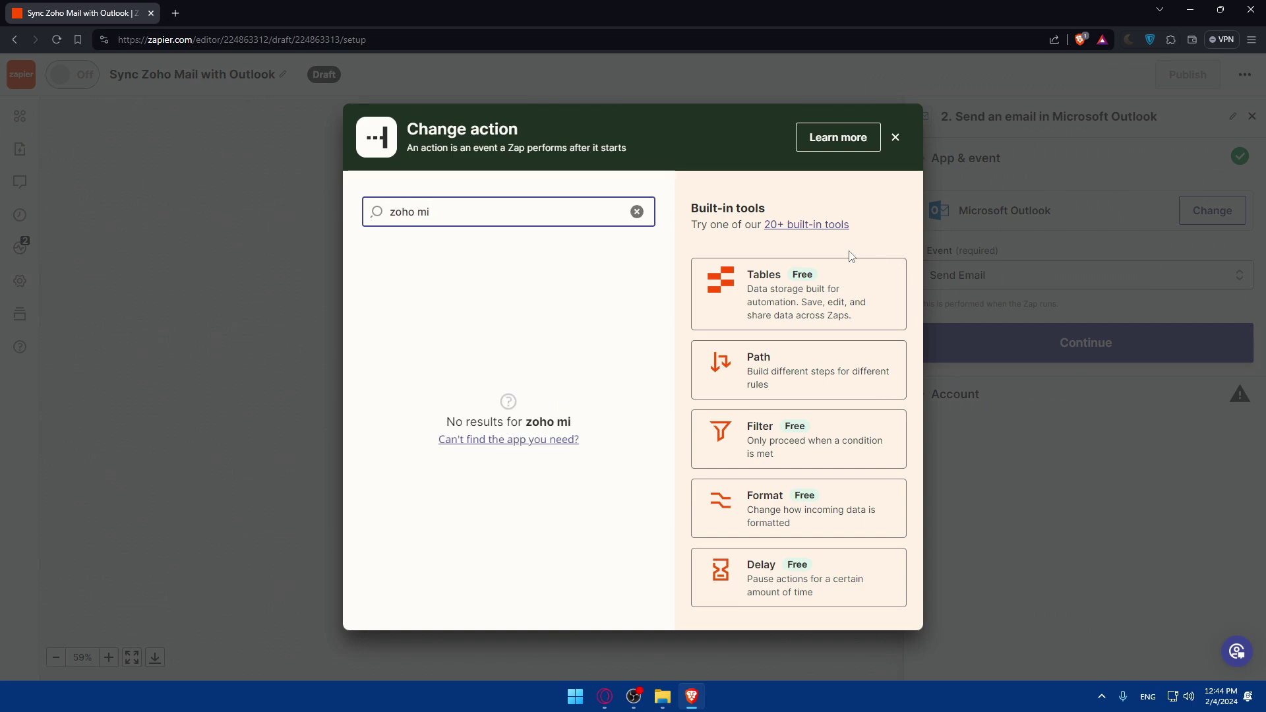
{"action": "type", "text": "al"}
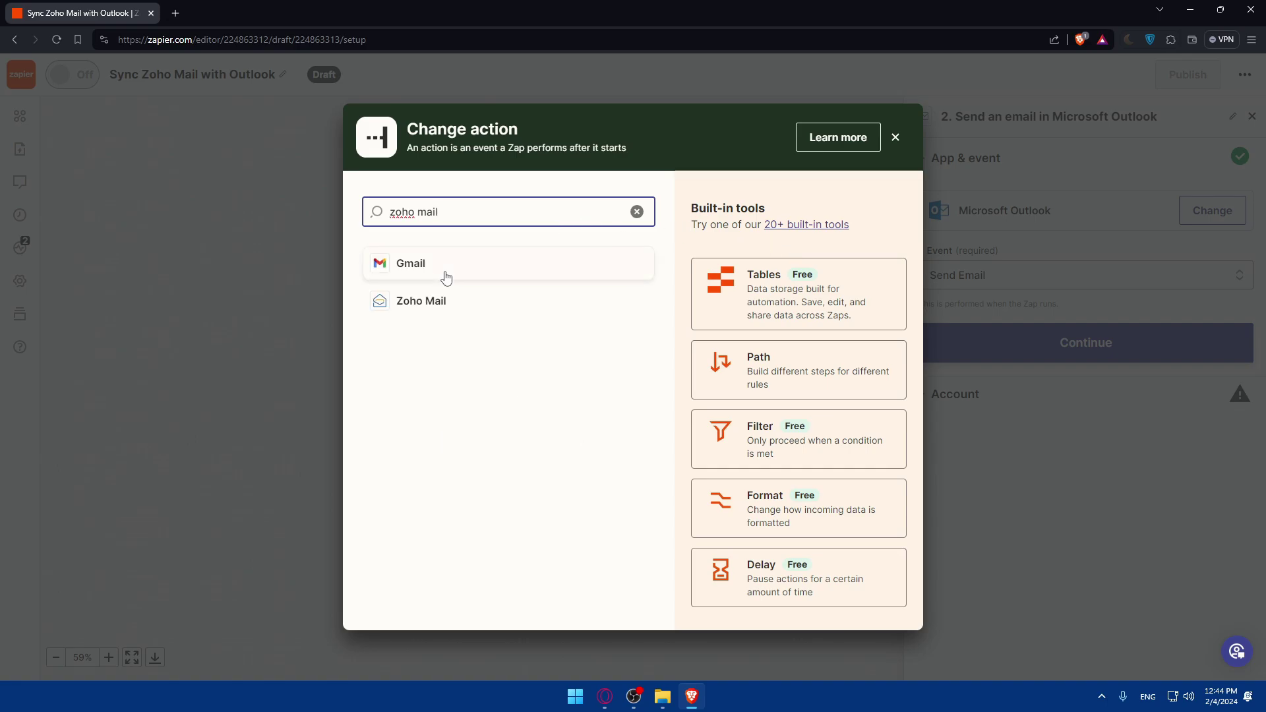
Select Zoho Mail as the action app and set Outlook's trigger event to New Email.
{"action": "left_click", "coordinate": [427, 304]}
{"action": "left_click", "coordinate": [501, 356]}
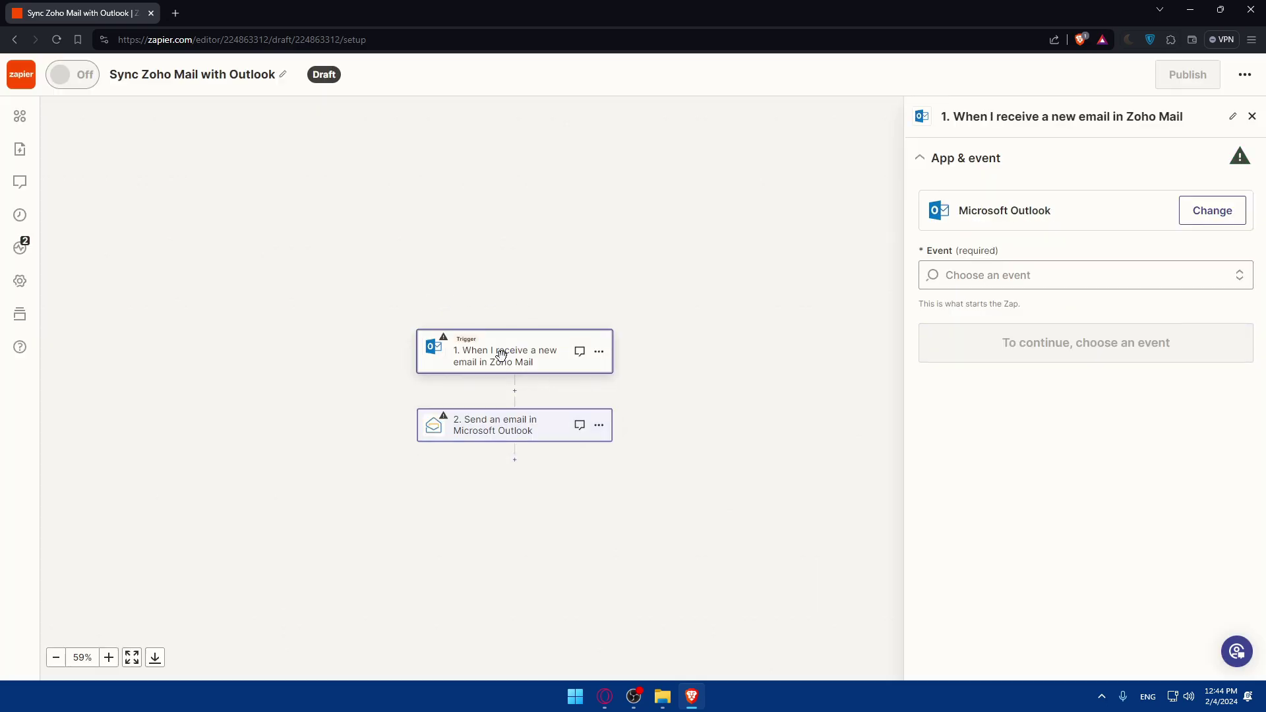
{"action": "left_click", "coordinate": [1052, 274]}
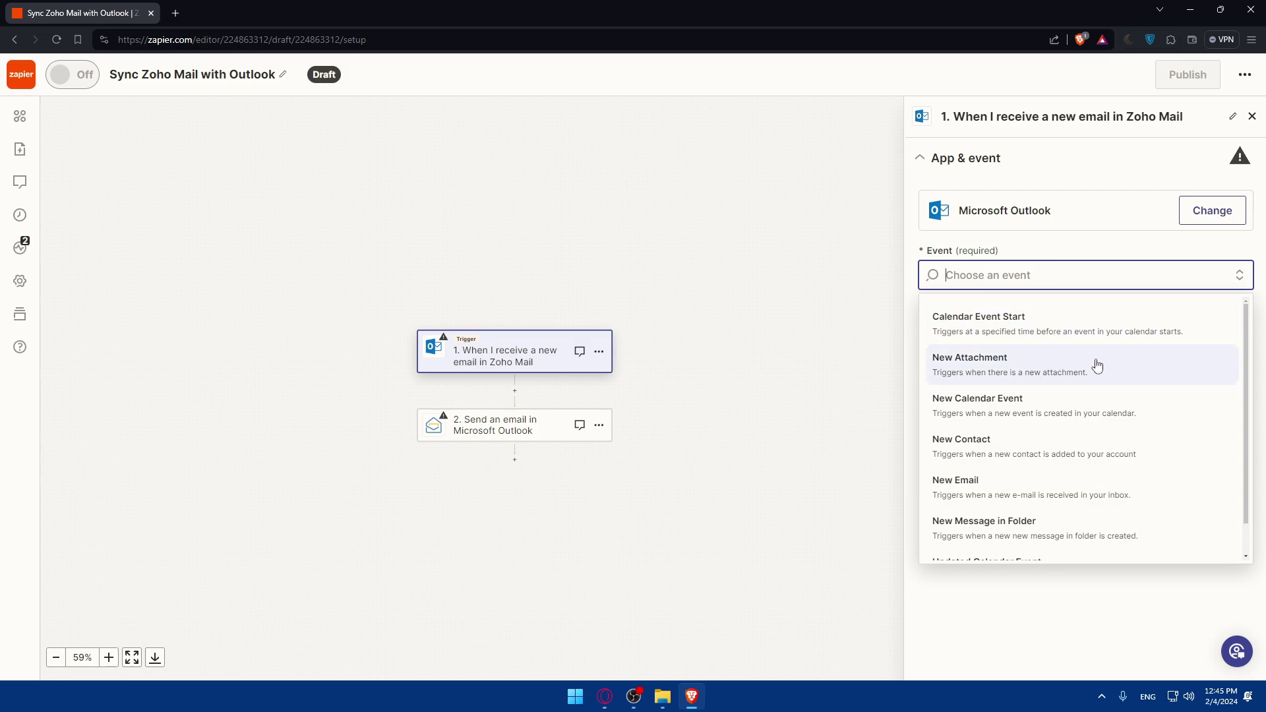
{"action": "scroll", "coordinate": [1097, 372], "scroll_direction": "down", "scroll_amount": 1}
{"action": "left_click", "coordinate": [996, 443]}
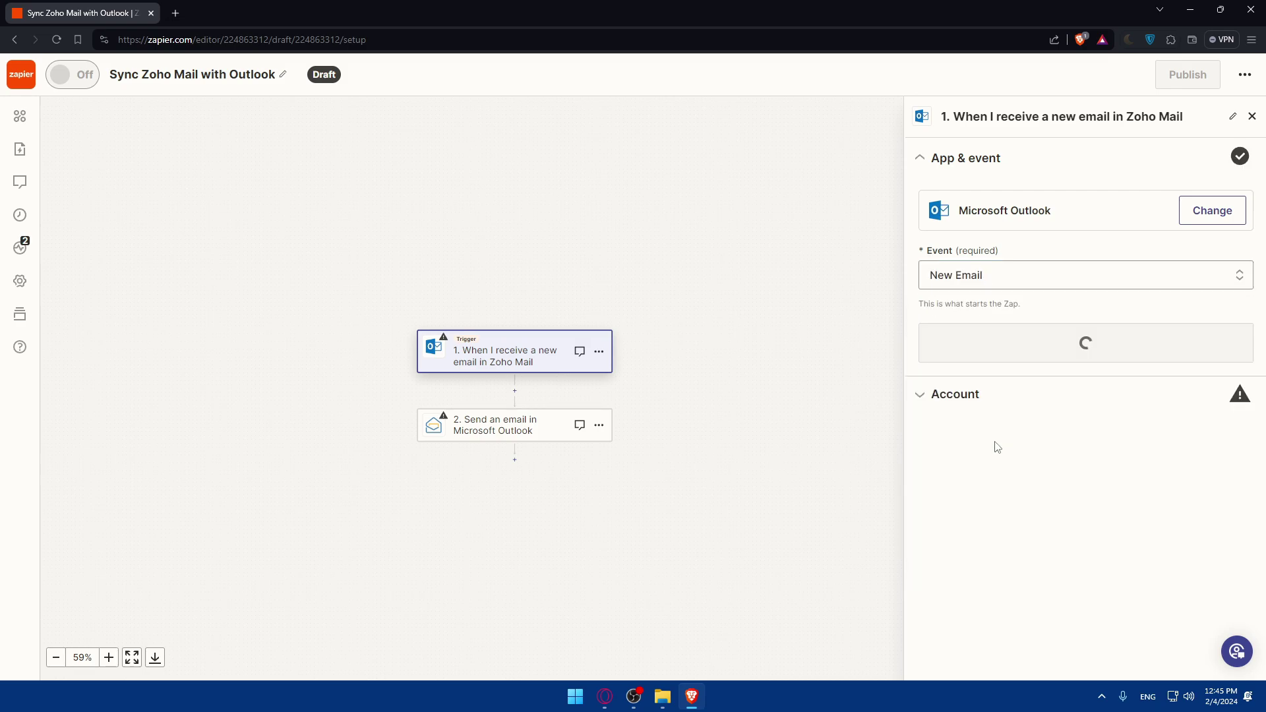
{"action": "left_click", "coordinate": [1039, 357]}
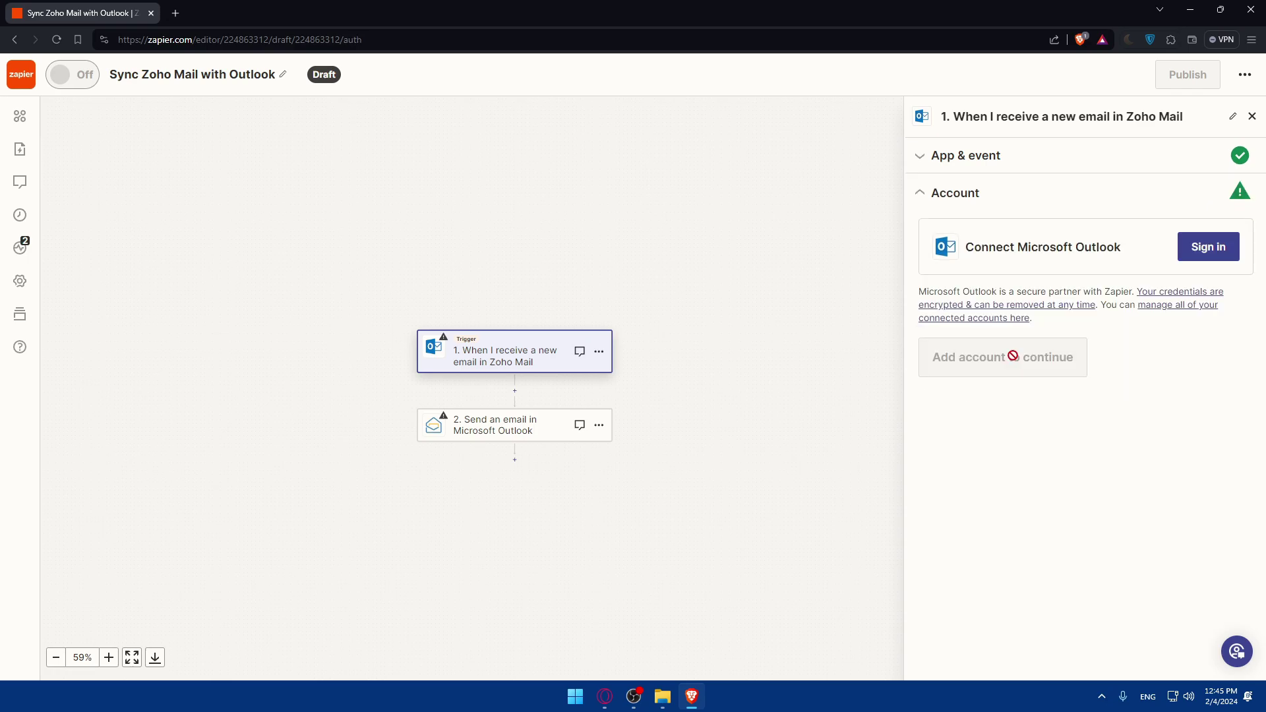
Browse the list of available Zoho Mail action events in step 2.
{"action": "left_click", "coordinate": [485, 429]}
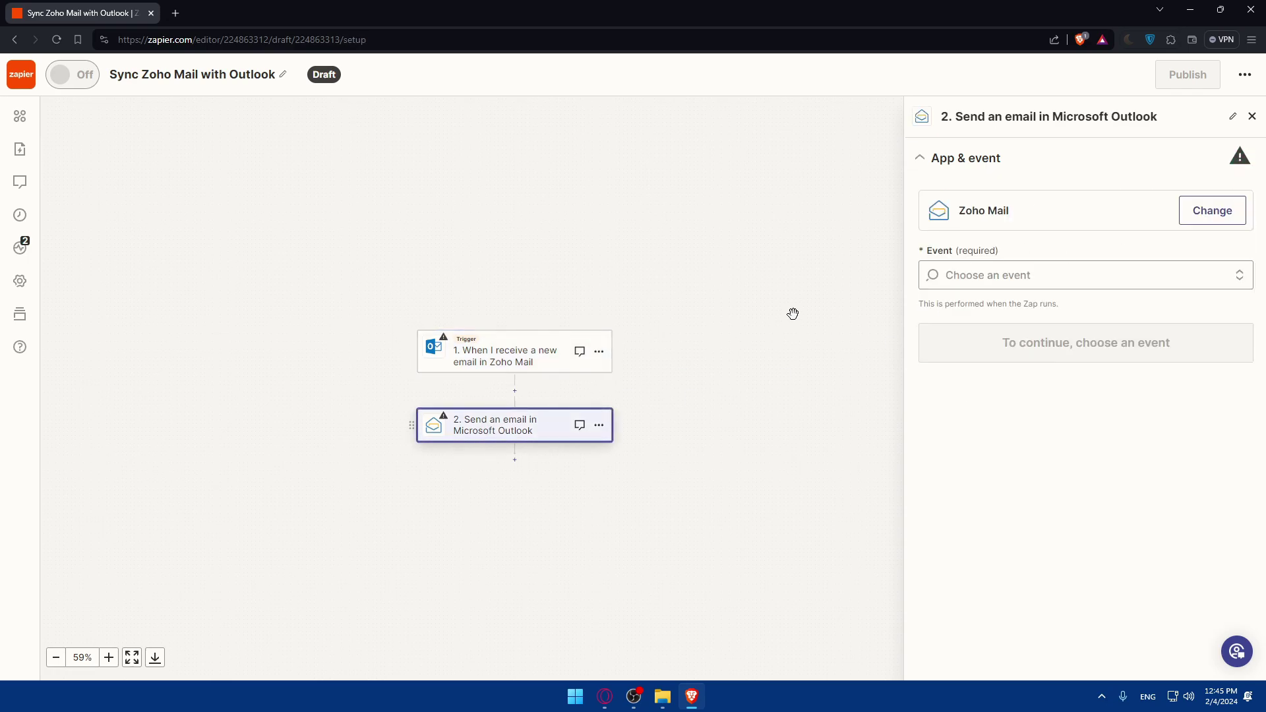
{"action": "left_click", "coordinate": [983, 281]}
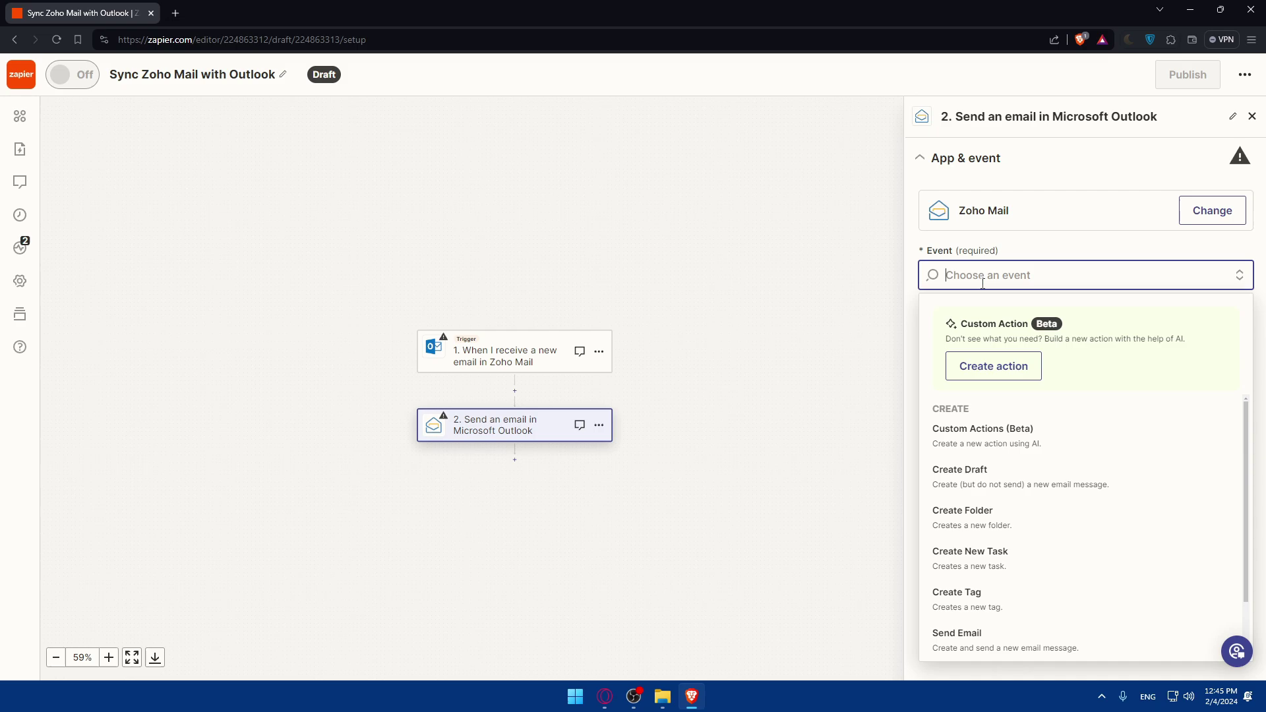
{"action": "scroll", "coordinate": [1018, 506], "scroll_direction": "down", "scroll_amount": 1}
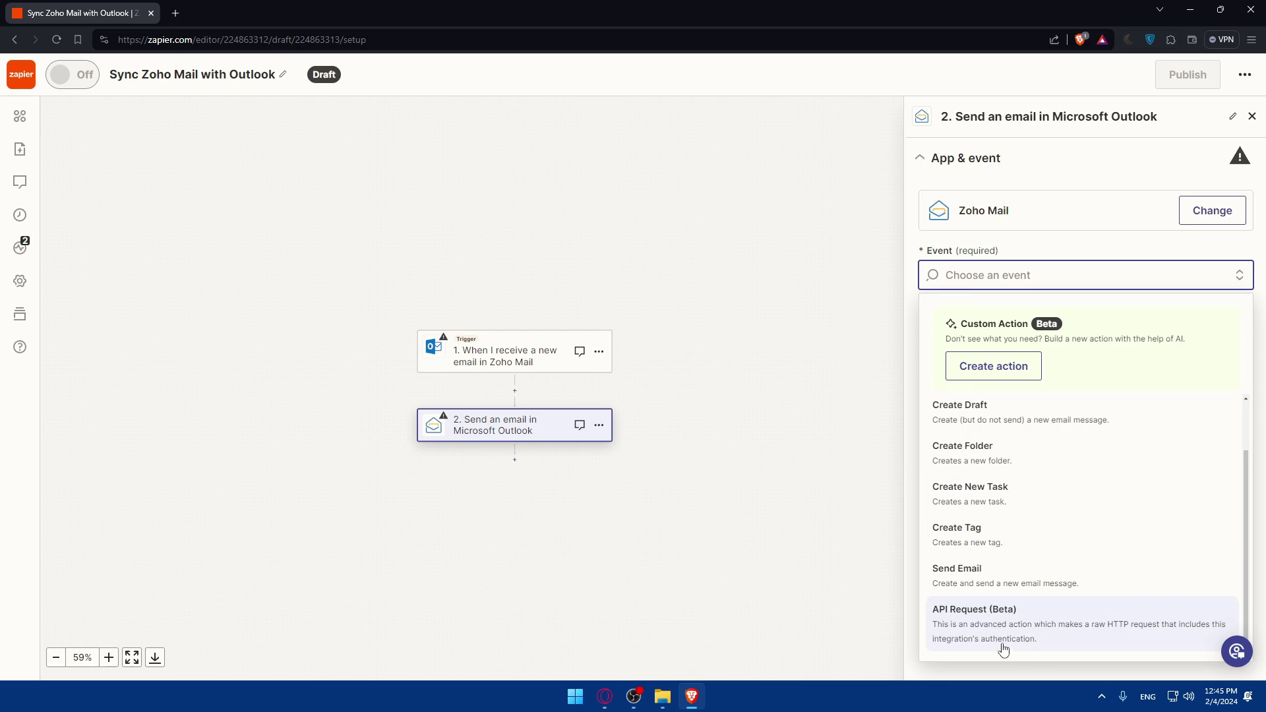
{"action": "scroll", "coordinate": [957, 547], "scroll_direction": "up", "scroll_amount": 1}
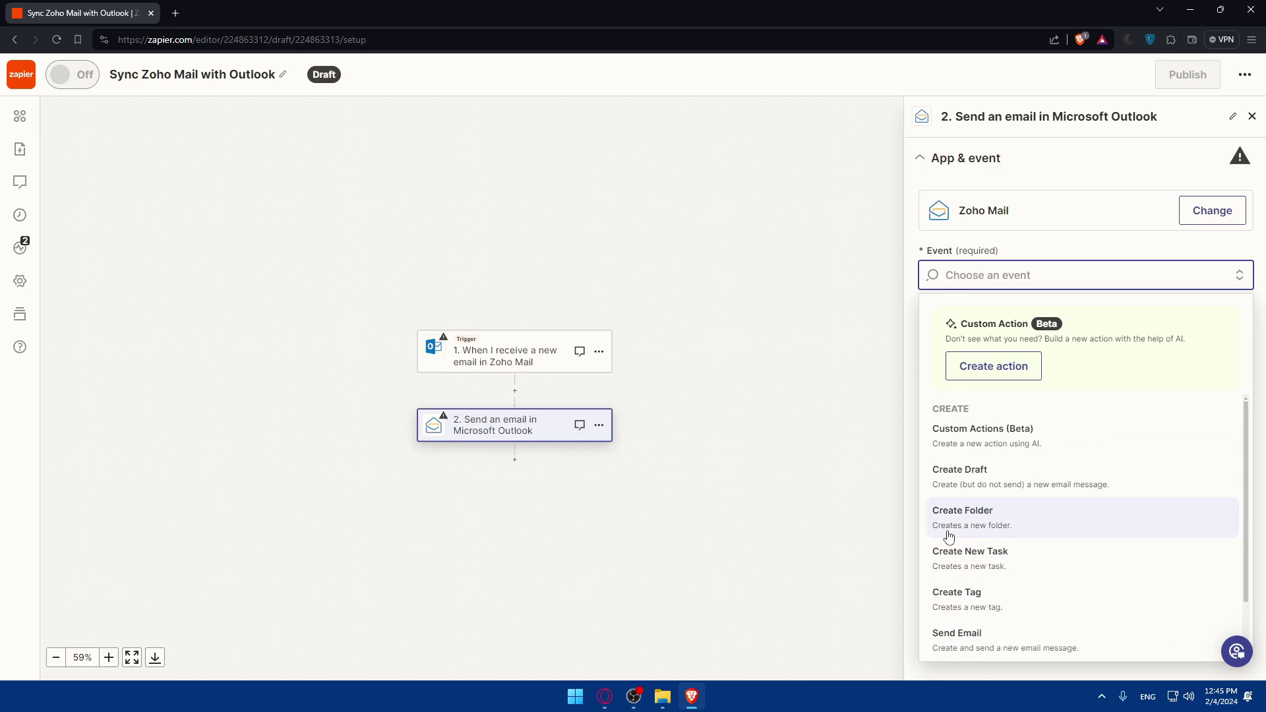
{"action": "left_click", "coordinate": [966, 367]}
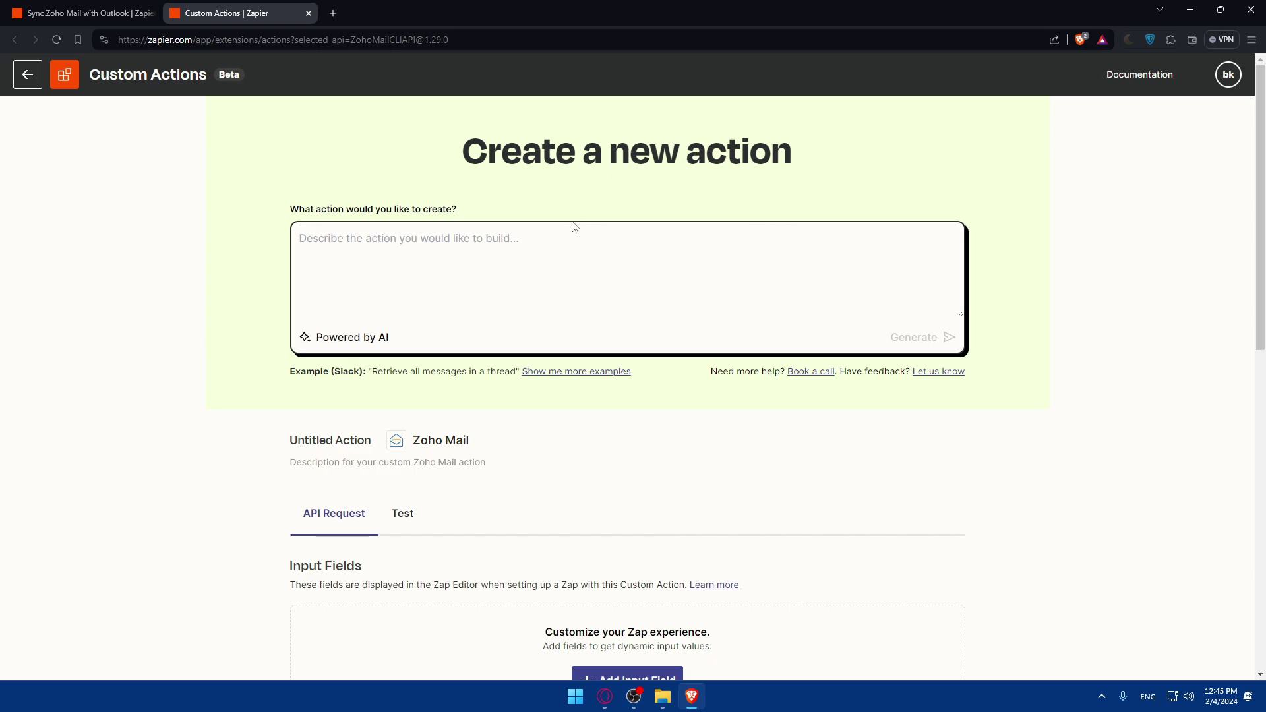
{"action": "scroll", "coordinate": [573, 227], "scroll_direction": "down", "scroll_amount": 3}
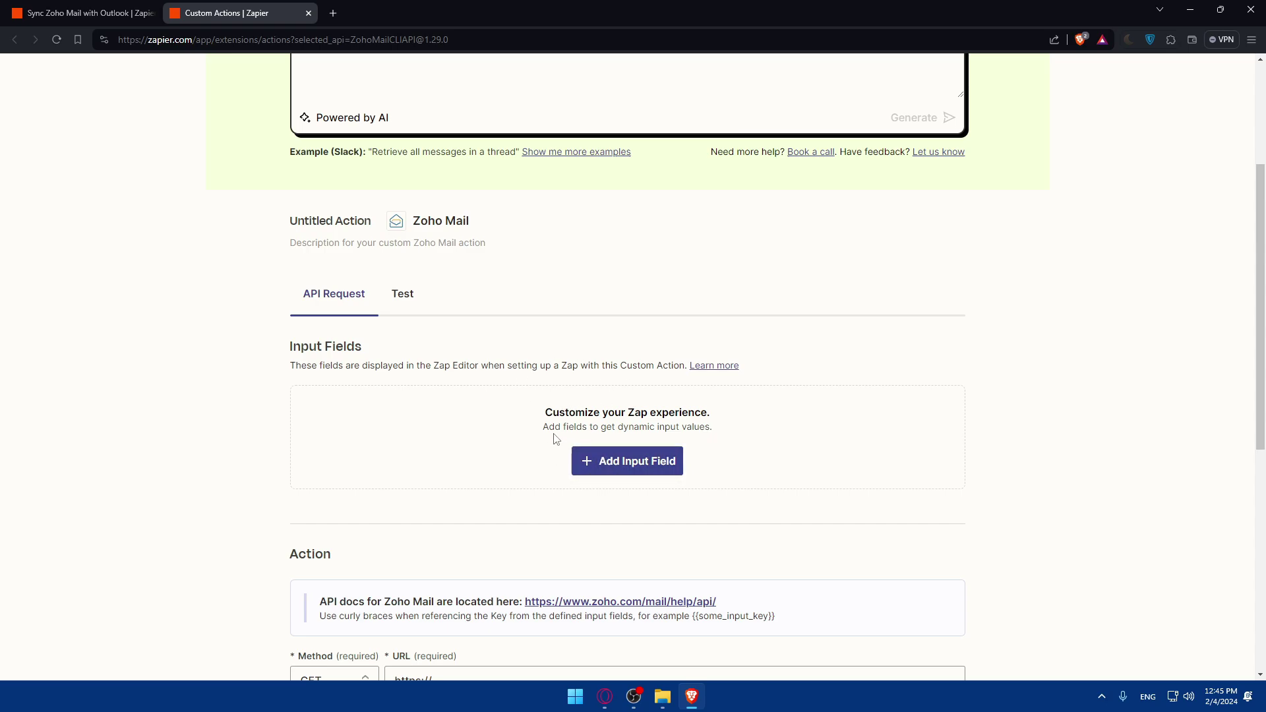
{"action": "scroll", "coordinate": [554, 439], "scroll_direction": "down", "scroll_amount": 5}
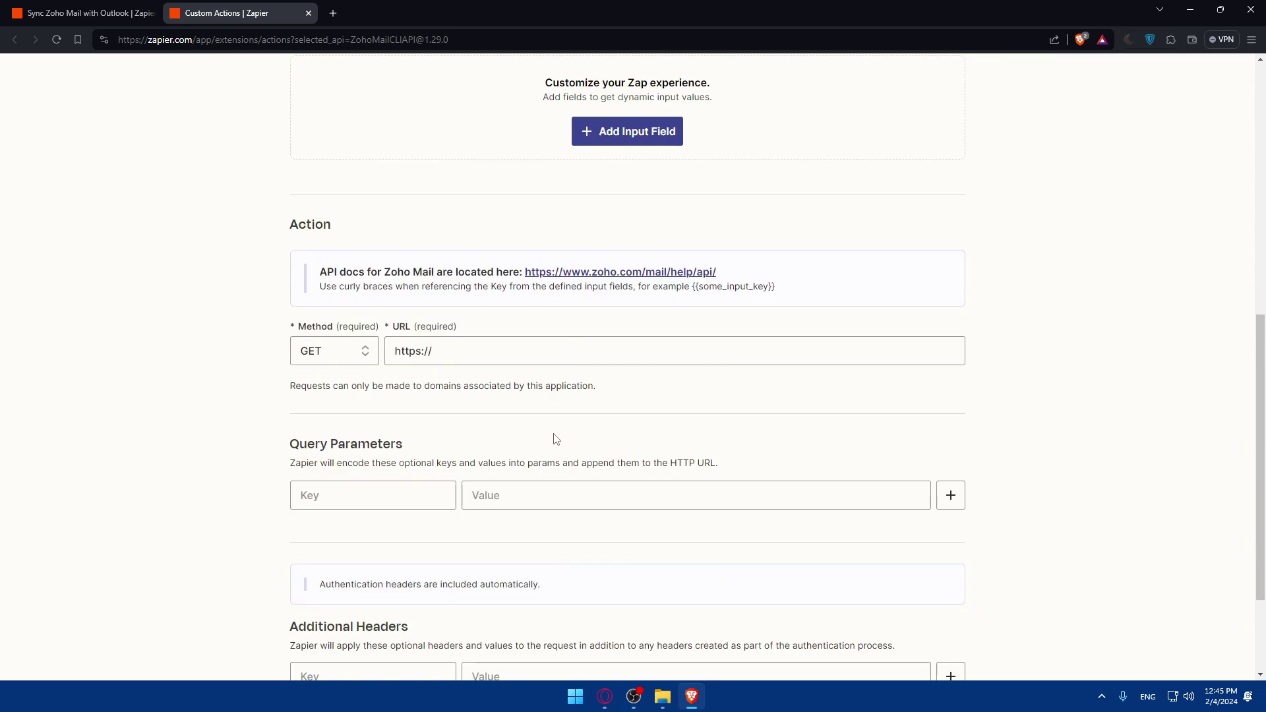
{"action": "left_click", "coordinate": [343, 364]}
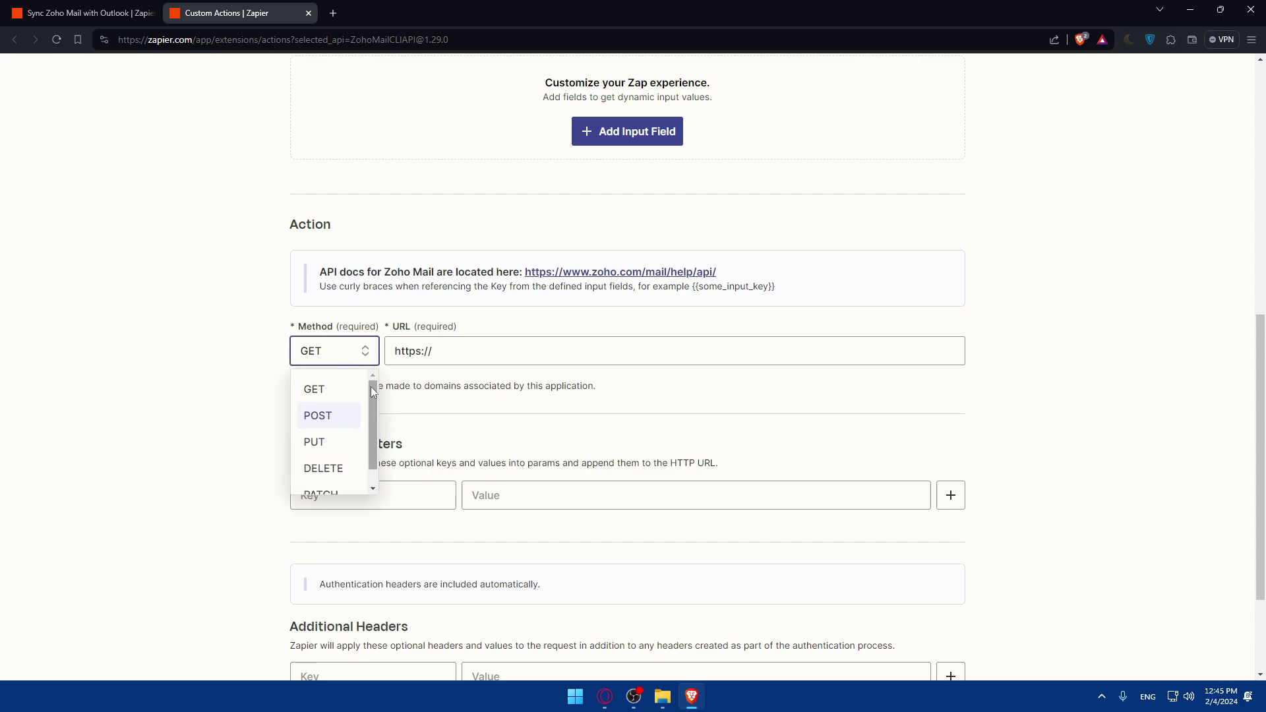
{"action": "left_click", "coordinate": [297, 359]}
{"action": "left_click", "coordinate": [474, 356]}
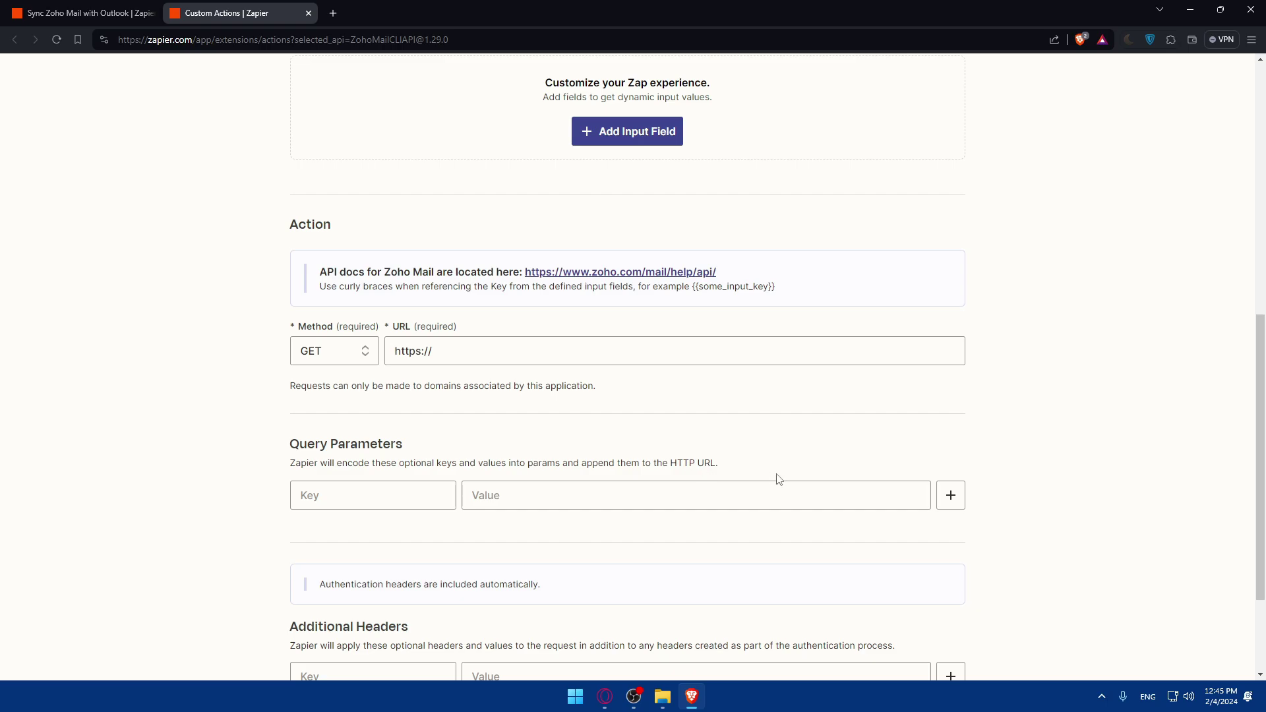
{"action": "scroll", "coordinate": [394, 546], "scroll_direction": "down", "scroll_amount": 2}
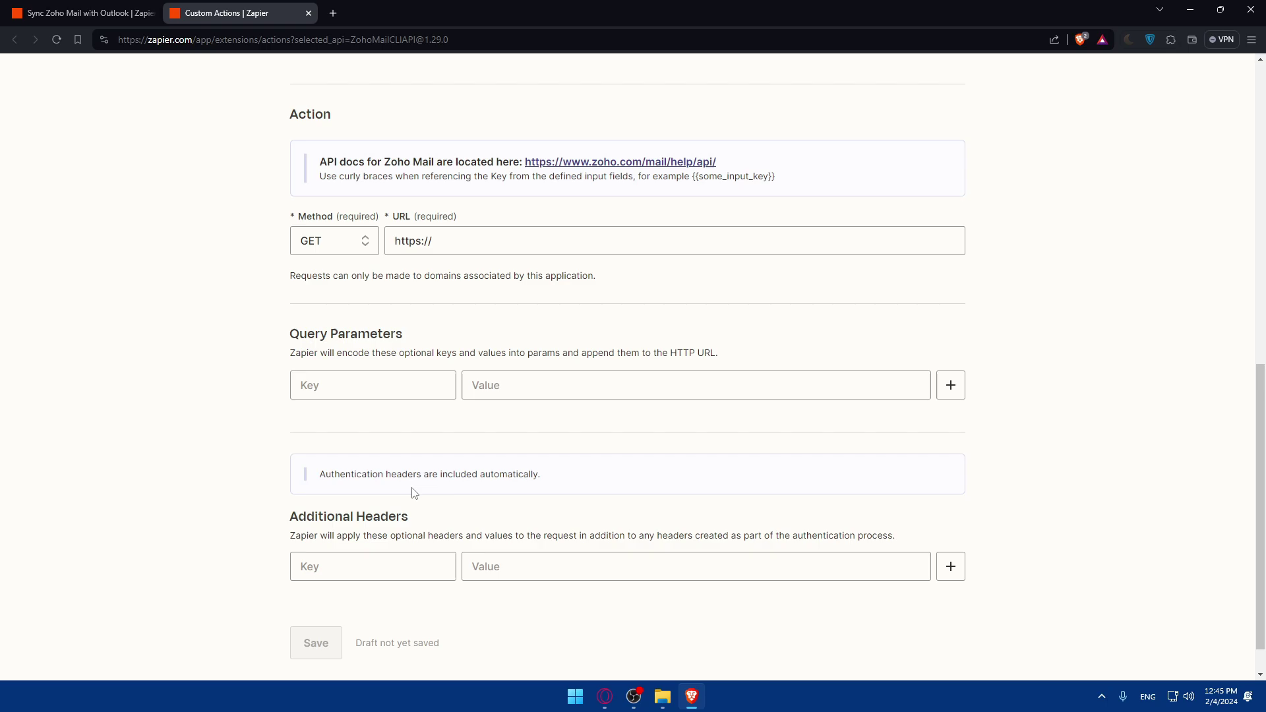
{"action": "scroll", "coordinate": [505, 566], "scroll_direction": "down", "scroll_amount": 1}
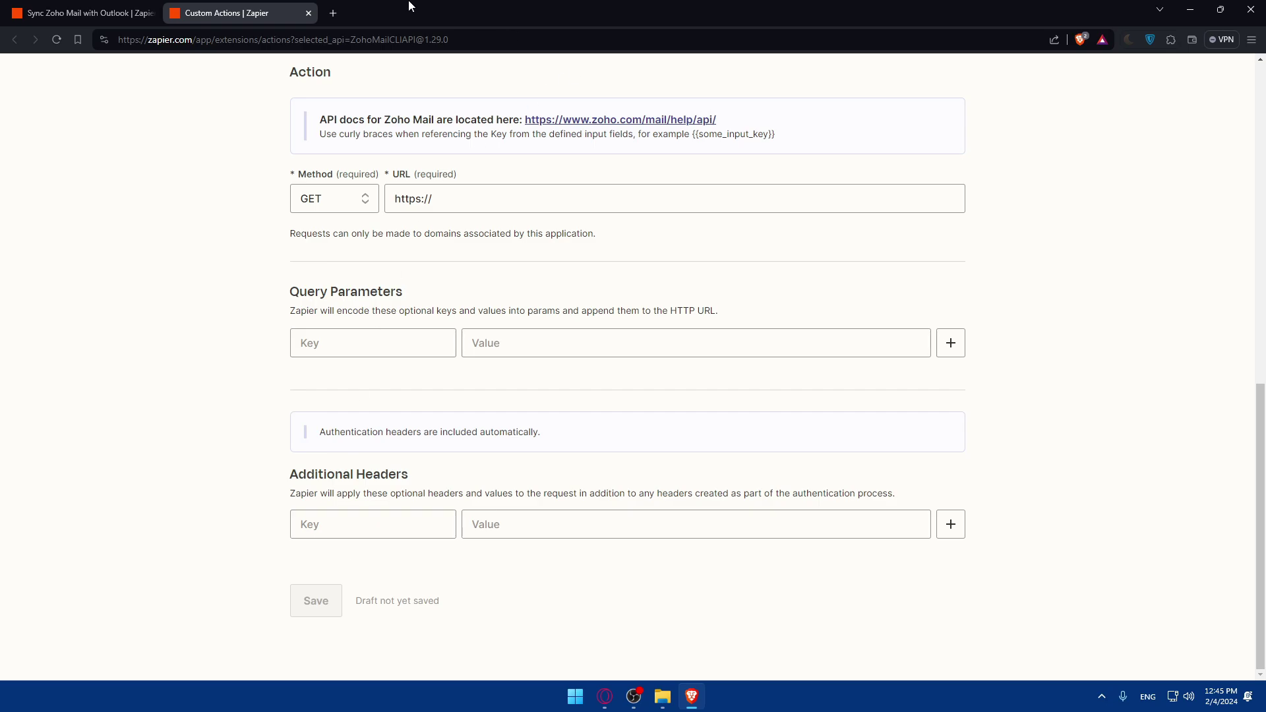
{"action": "left_click", "coordinate": [308, 13]}
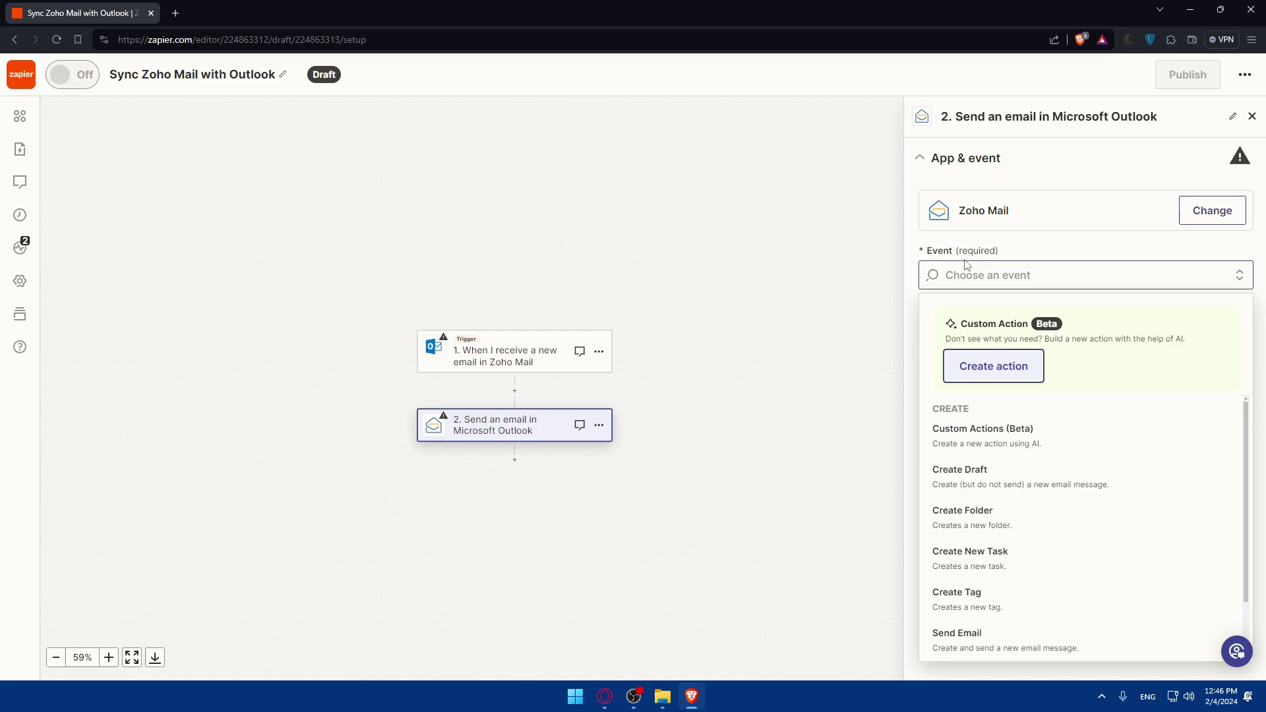
Dismiss Zoho Mail's Event dropdown without choosing an action event.
{"action": "left_click", "coordinate": [1035, 255]}
{"action": "left_click", "coordinate": [1035, 255]}
{"action": "left_click", "coordinate": [746, 306]}
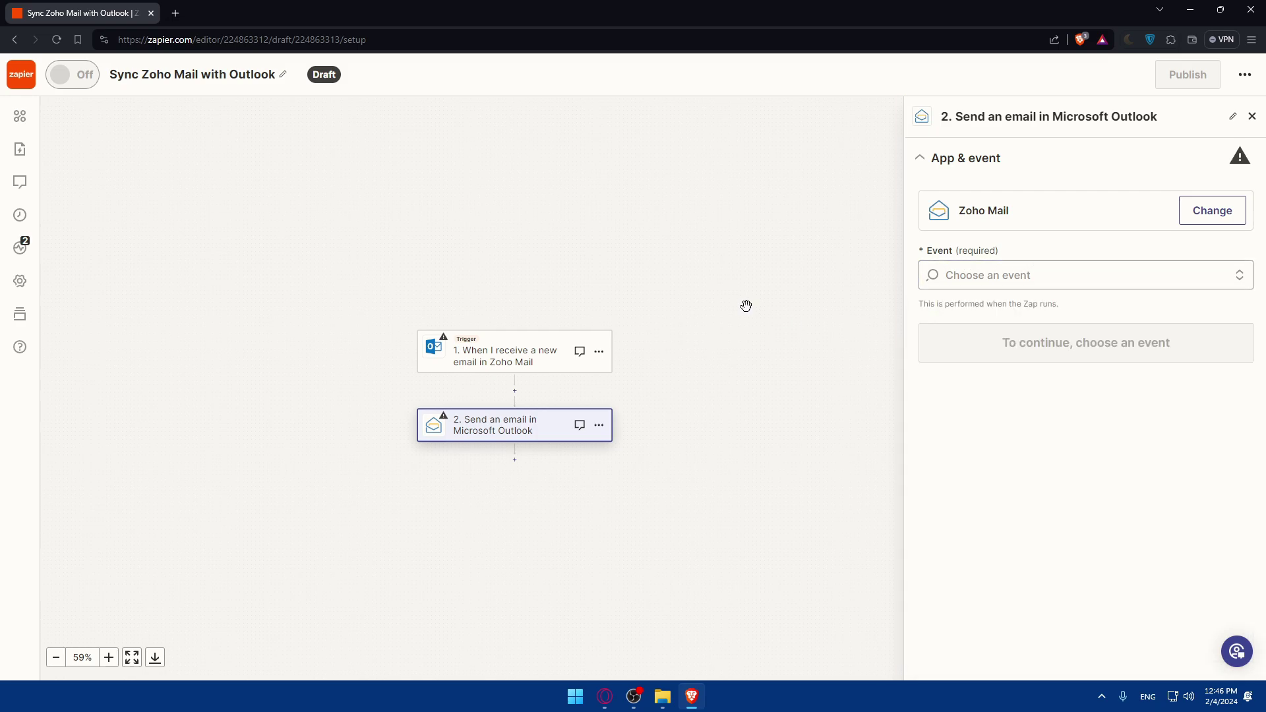